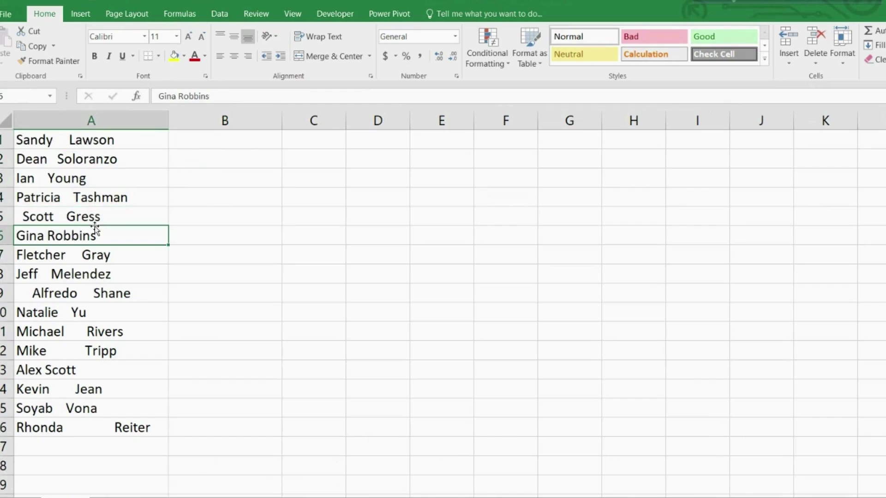
Step: Inspect the extra spacing in the names in column A, rows A2 through A14
{"action": "left_click", "coordinate": [114, 308]}
{"action": "left_click", "coordinate": [114, 330]}
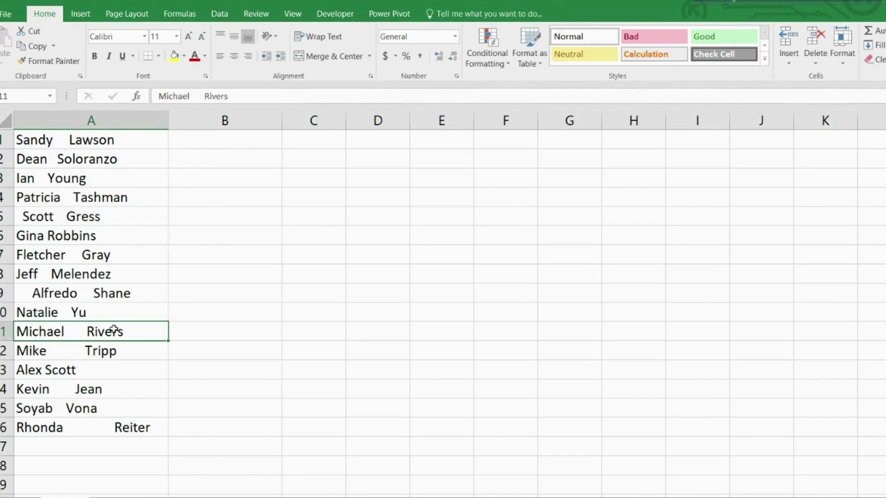
{"action": "left_click", "coordinate": [115, 351]}
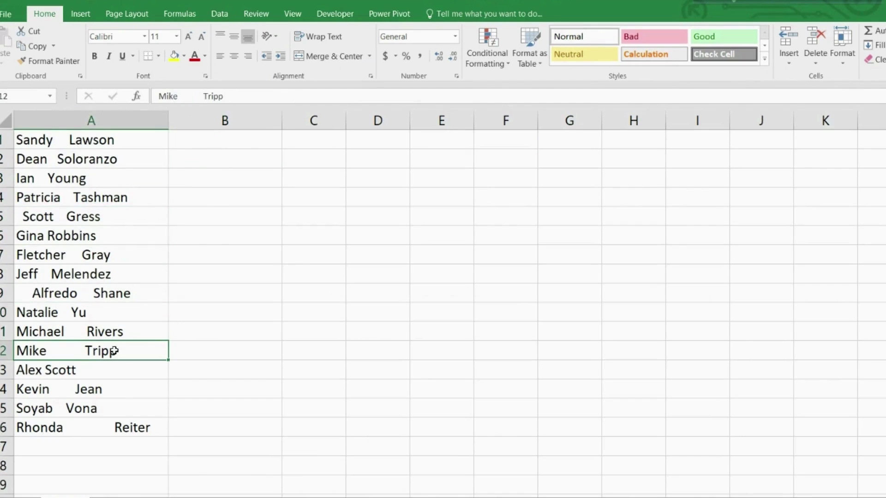
{"action": "left_click", "coordinate": [116, 388]}
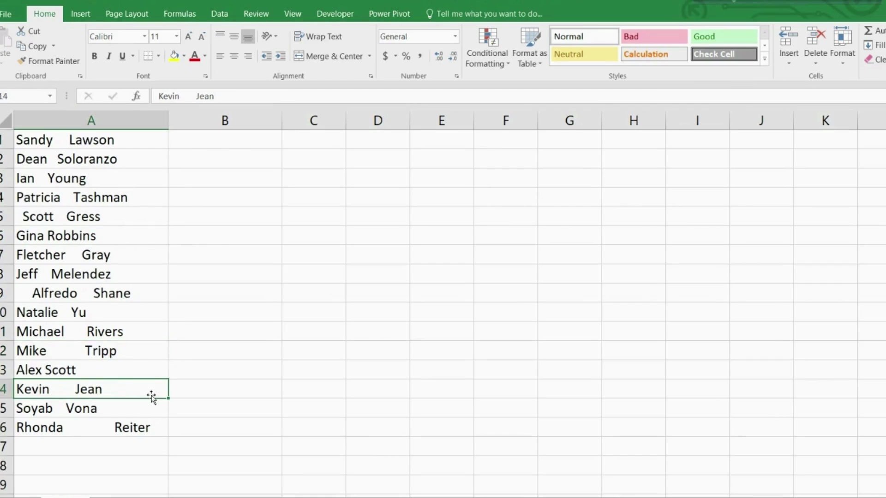
{"action": "key", "text": "ctrl+Home"}
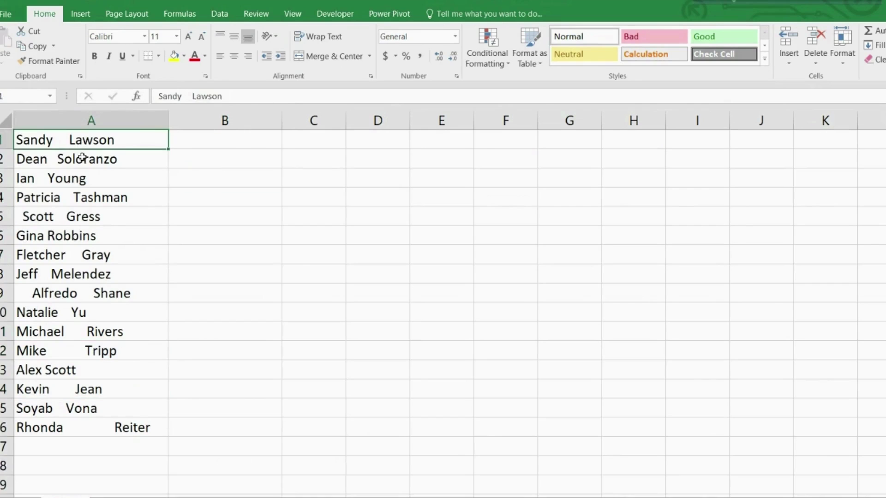
{"action": "left_click", "coordinate": [82, 158]}
{"action": "left_click", "coordinate": [94, 195]}
{"action": "left_click", "coordinate": [95, 227]}
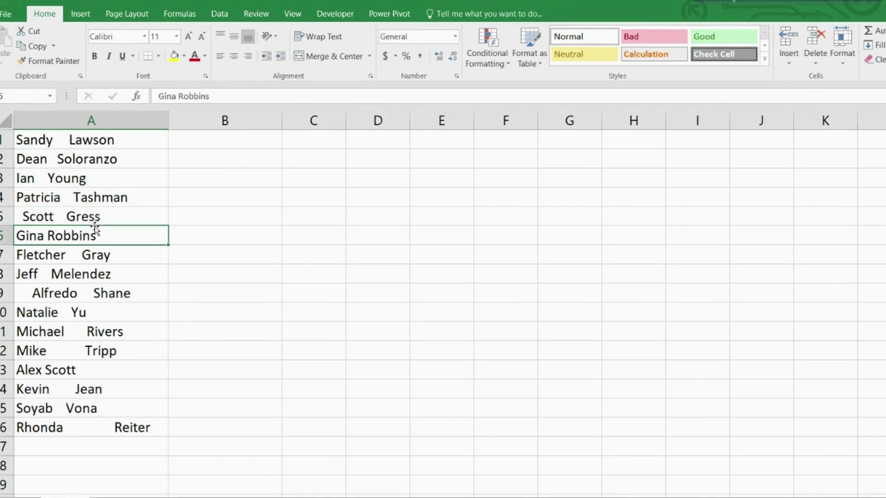
{"action": "left_click", "coordinate": [115, 307]}
{"action": "left_click", "coordinate": [114, 330]}
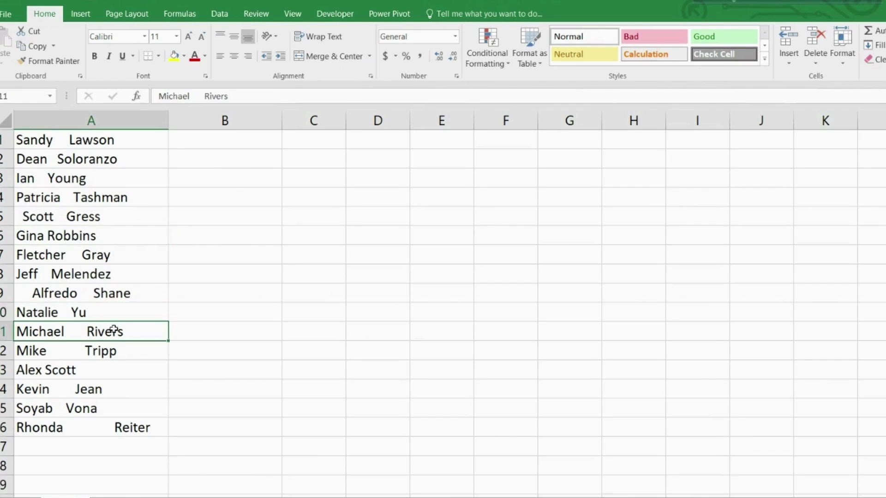
{"action": "left_click", "coordinate": [114, 350]}
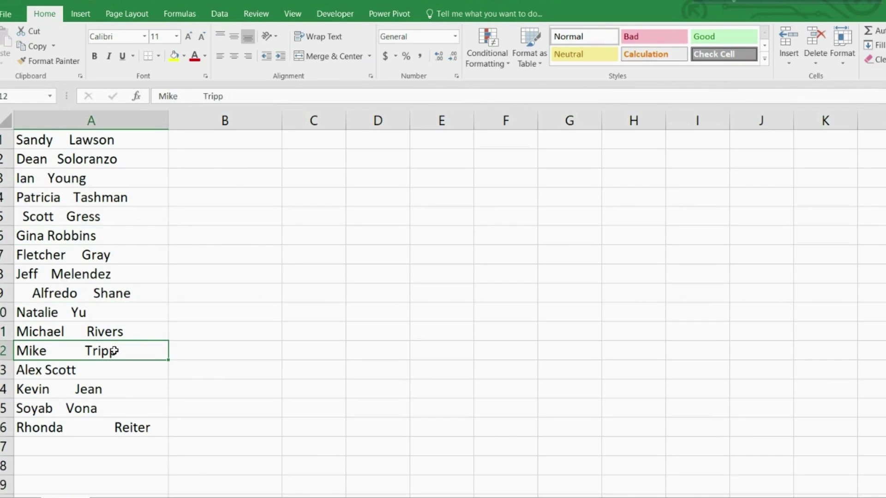
{"action": "left_click", "coordinate": [116, 385]}
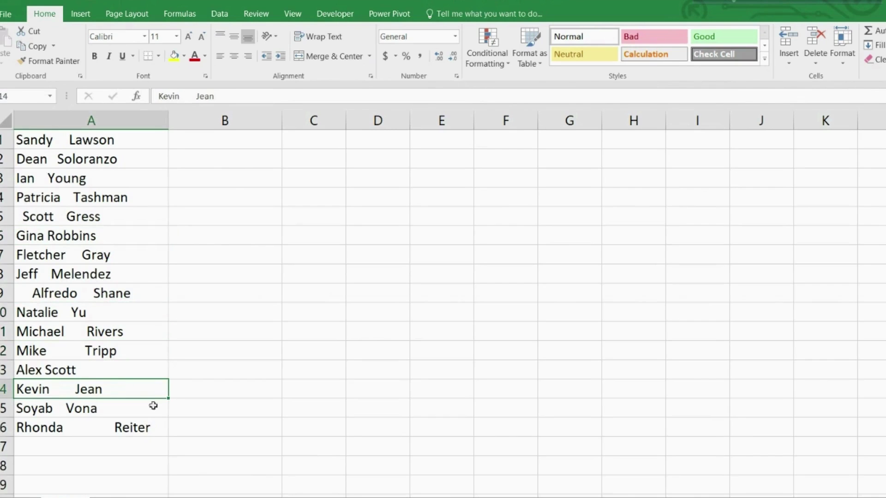
{"action": "key", "text": "ctrl+Home"}
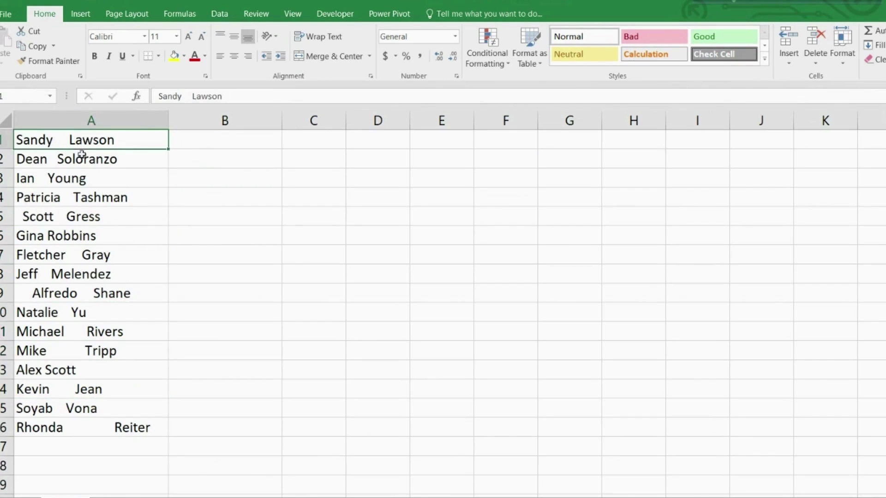
{"action": "left_click", "coordinate": [82, 156]}
{"action": "left_click", "coordinate": [94, 195]}
{"action": "left_click", "coordinate": [94, 227]}
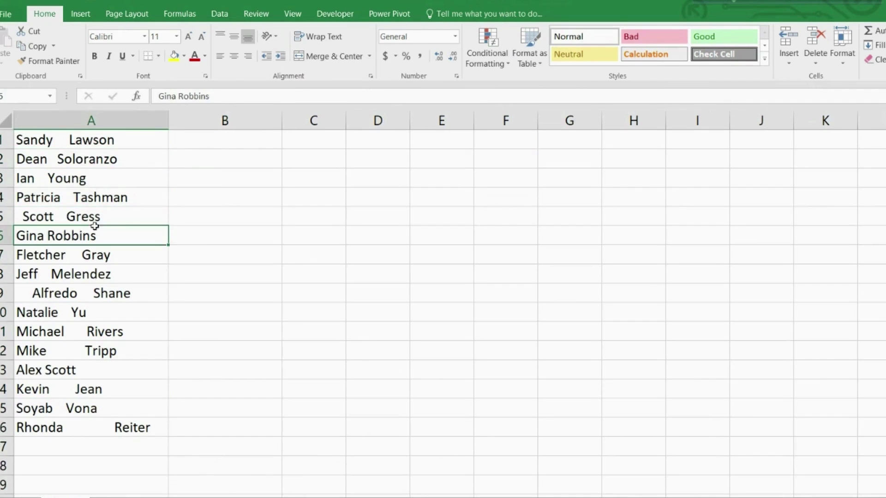
{"action": "left_click", "coordinate": [114, 307]}
{"action": "left_click", "coordinate": [113, 329]}
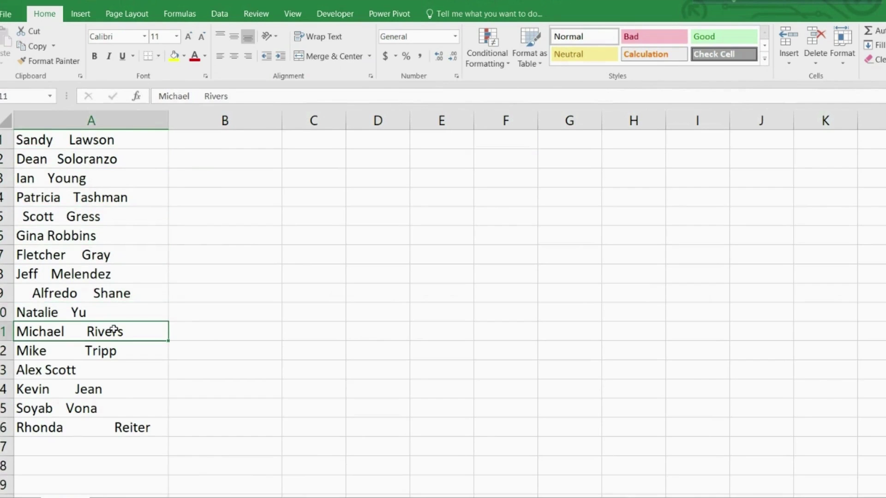
{"action": "left_click", "coordinate": [113, 349]}
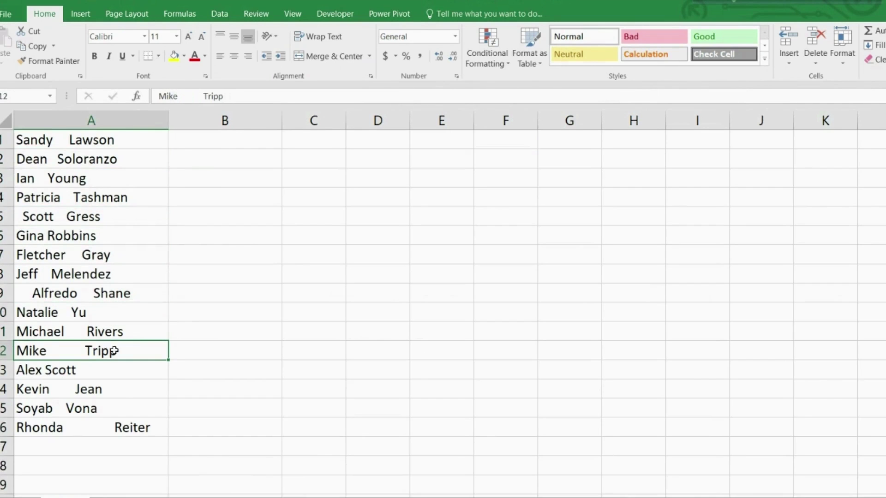
{"action": "left_click", "coordinate": [116, 387]}
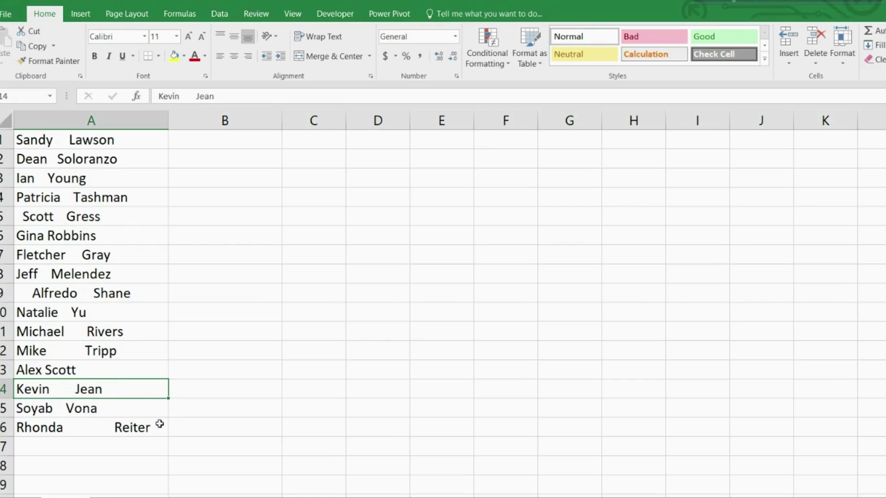
Step: Enter the formula =TRIM(A1) in cell B1
{"action": "left_click", "coordinate": [218, 143]}
{"action": "type", "text": "="}
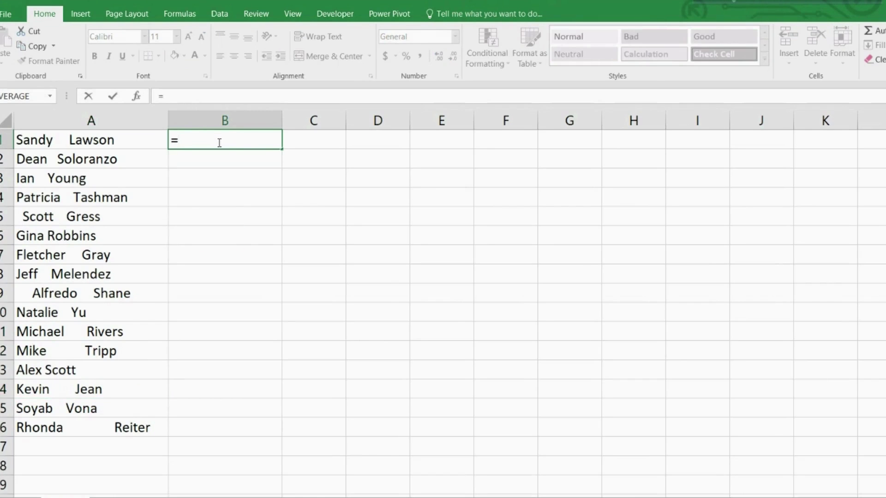
{"action": "type", "text": "Trim"}
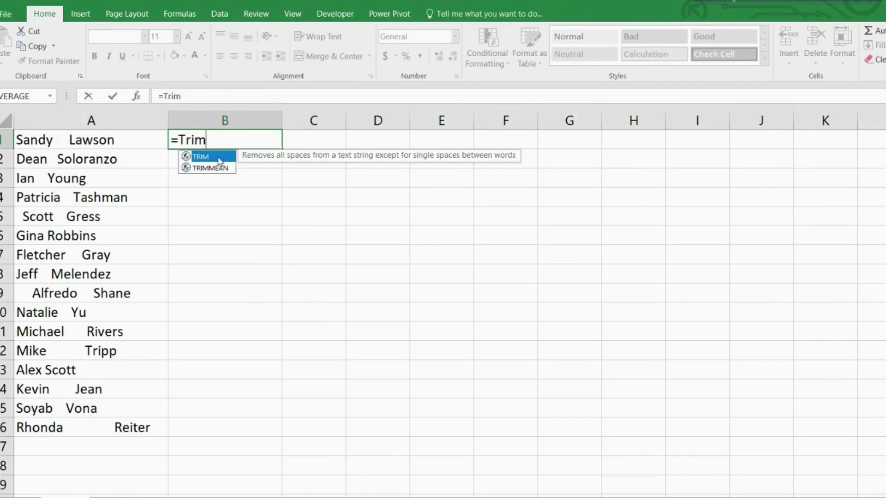
{"action": "double_click", "coordinate": [219, 161]}
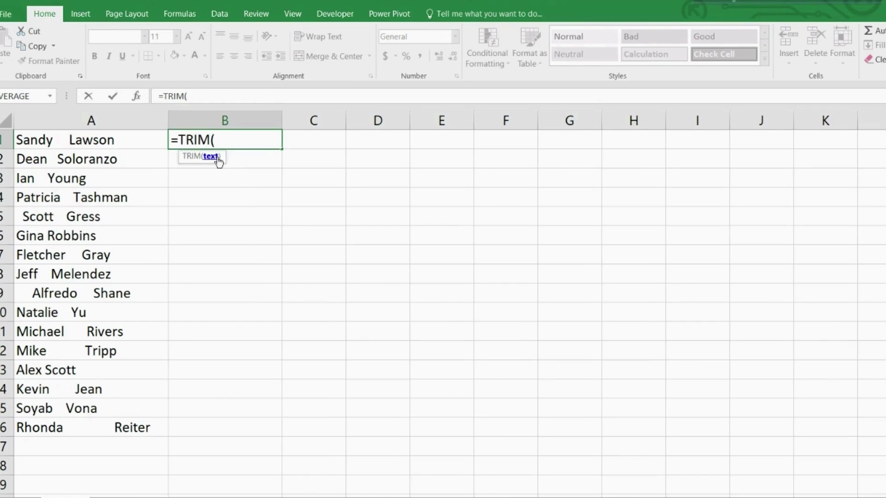
{"action": "left_click", "coordinate": [133, 140]}
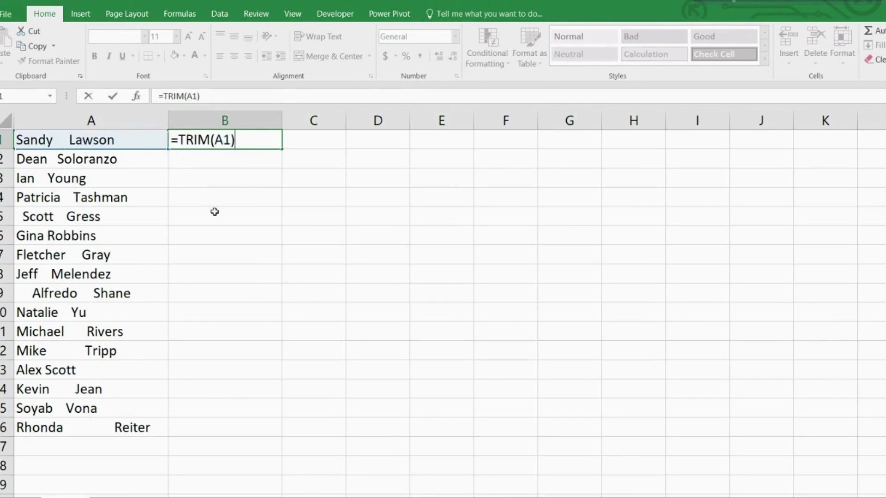
{"action": "key", "text": "Return"}
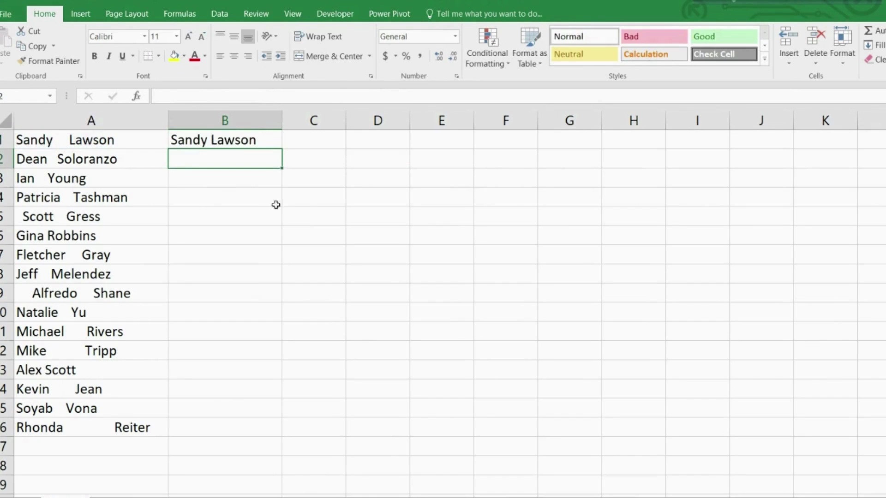
Step: Copy the TRIM formula down to B16 and verify B2 references A2
{"action": "left_click", "coordinate": [252, 138]}
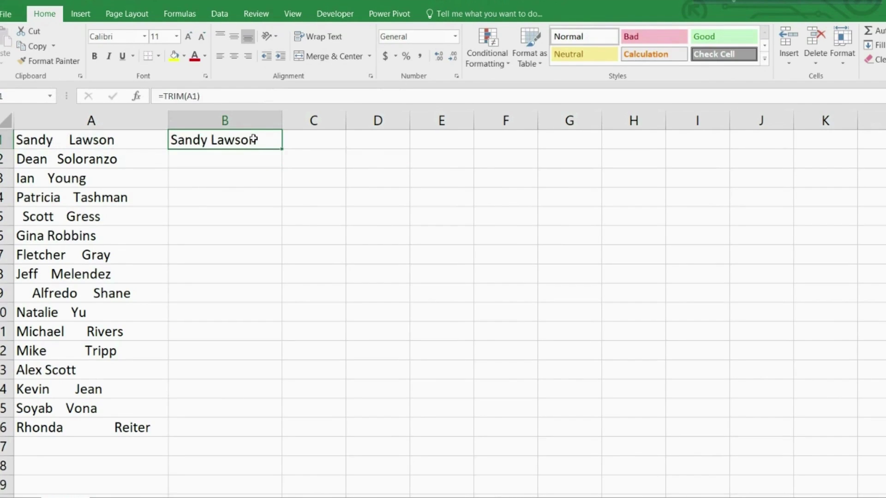
{"action": "double_click", "coordinate": [282, 149]}
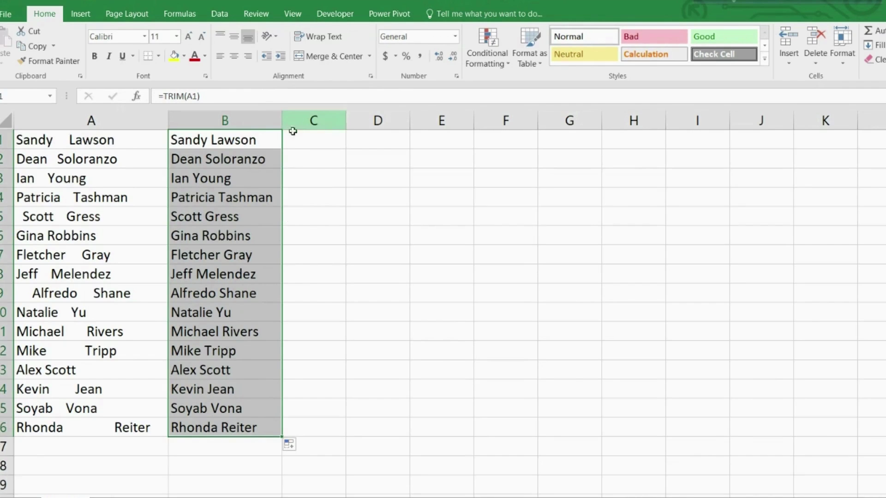
{"action": "left_click", "coordinate": [226, 139]}
{"action": "left_click", "coordinate": [221, 157]}
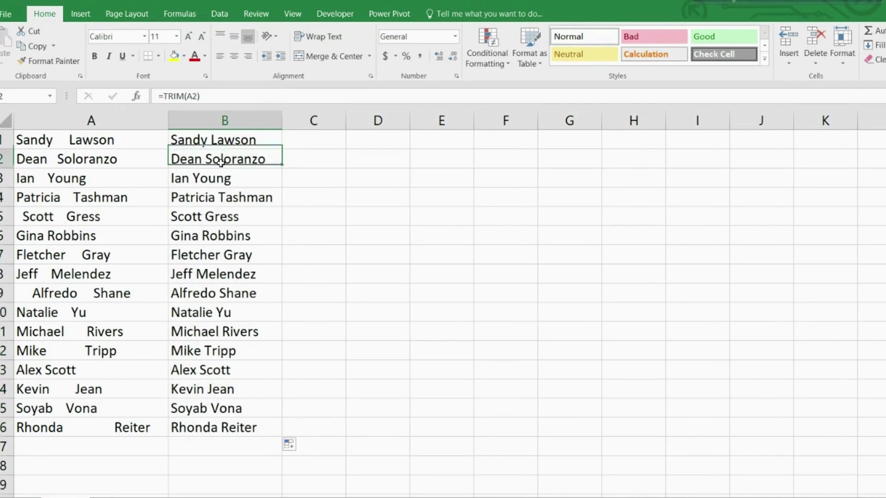
{"action": "left_click", "coordinate": [227, 139]}
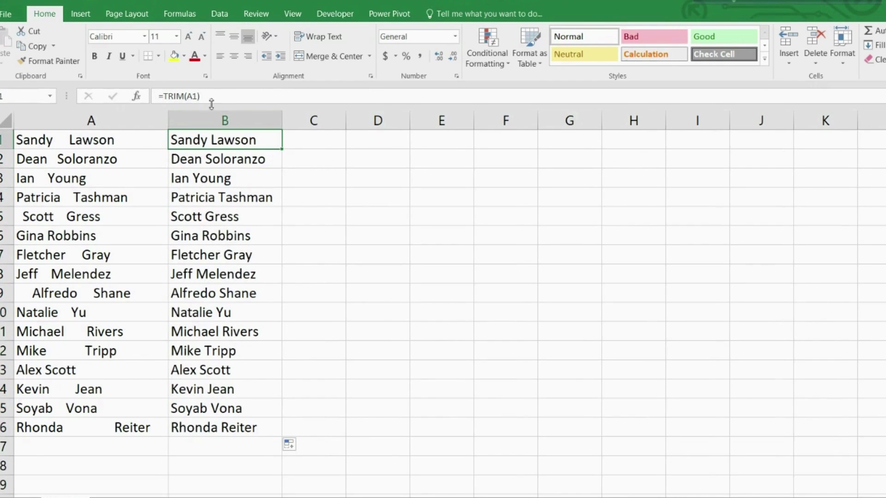
Step: Copy the cleaned names B1:B16 and paste them into A1 as values
{"action": "left_click_drag", "start_coordinate": [248, 142], "coordinate": [243, 421]}
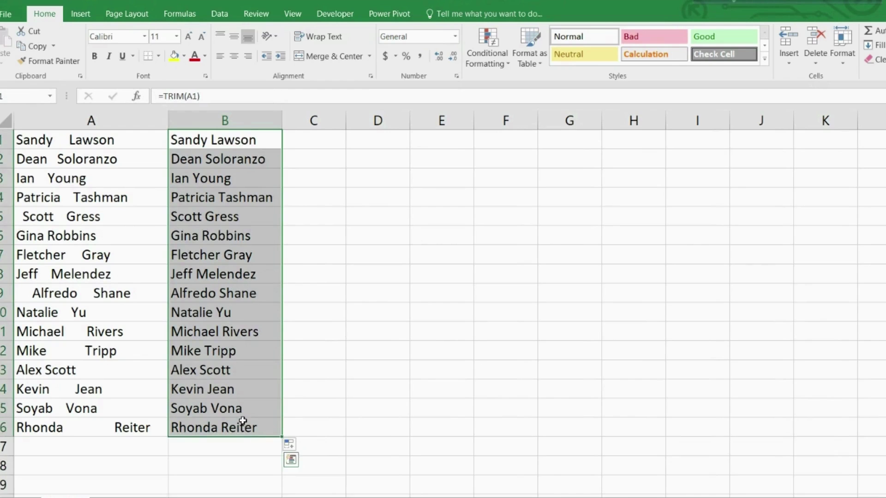
{"action": "right_click", "coordinate": [231, 330]}
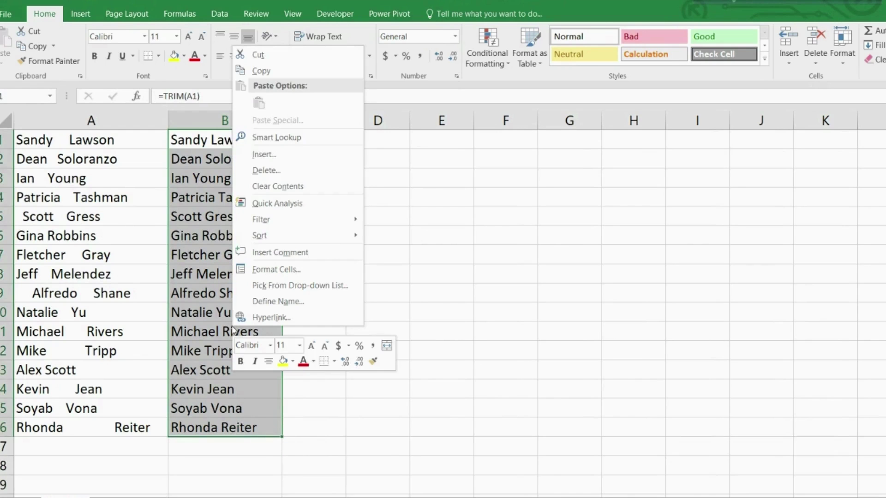
{"action": "left_click", "coordinate": [257, 71]}
{"action": "left_click", "coordinate": [106, 141]}
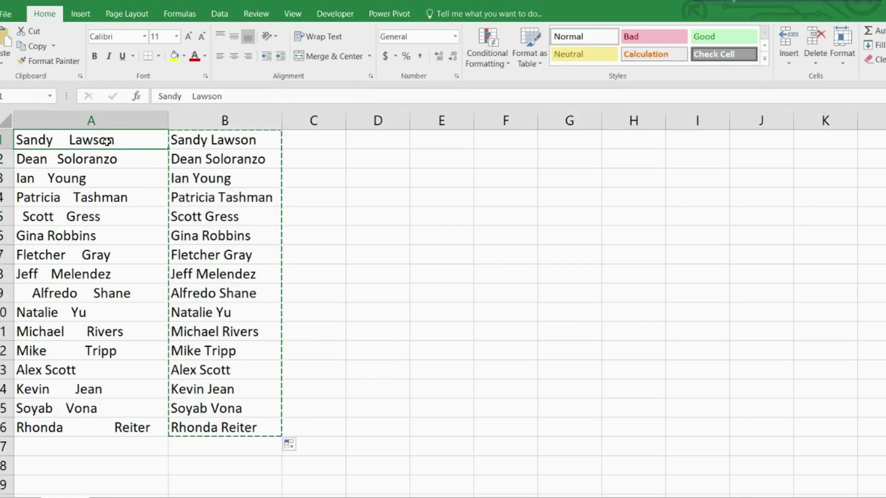
{"action": "right_click", "coordinate": [106, 142]}
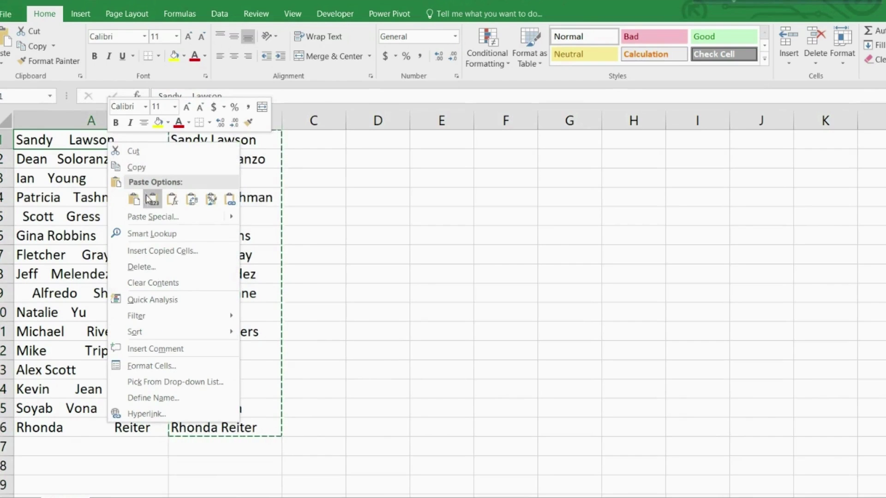
{"action": "left_click", "coordinate": [152, 200]}
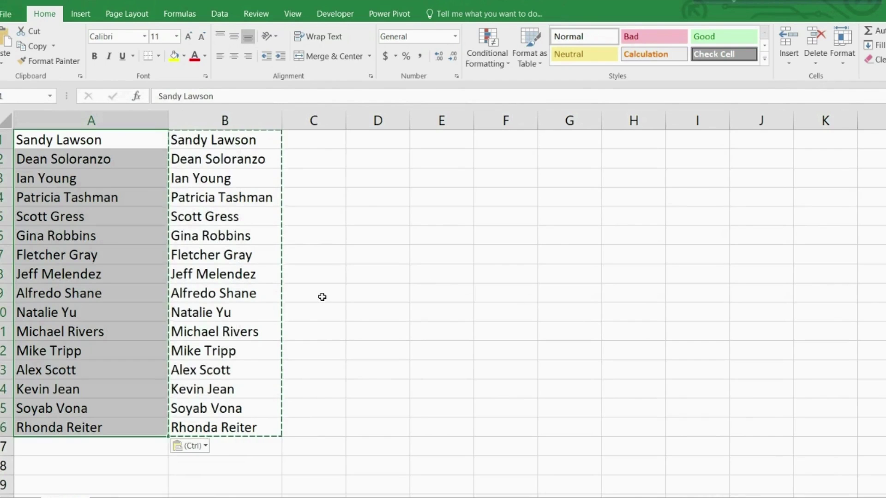
Step: Spot-check the pasted names in A1, A9 and the last row for extra spaces
{"action": "left_click", "coordinate": [322, 296]}
{"action": "left_click", "coordinate": [67, 288]}
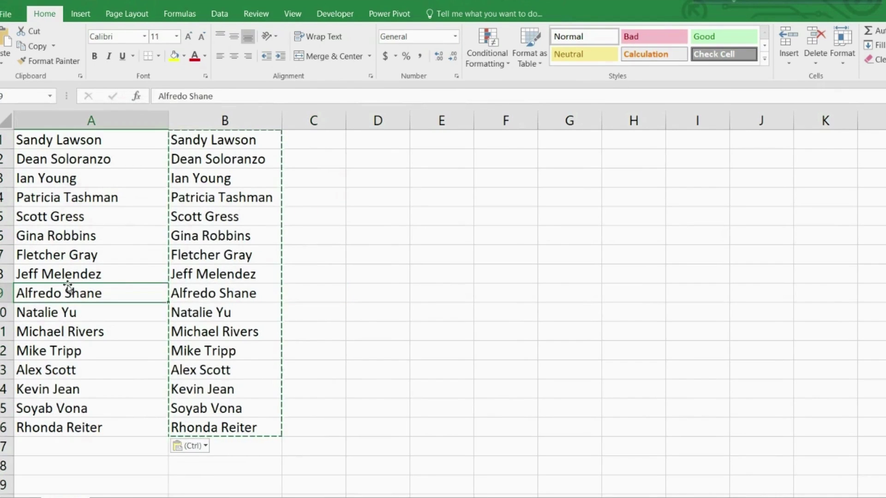
{"action": "left_click", "coordinate": [90, 146]}
{"action": "left_click", "coordinate": [91, 213]}
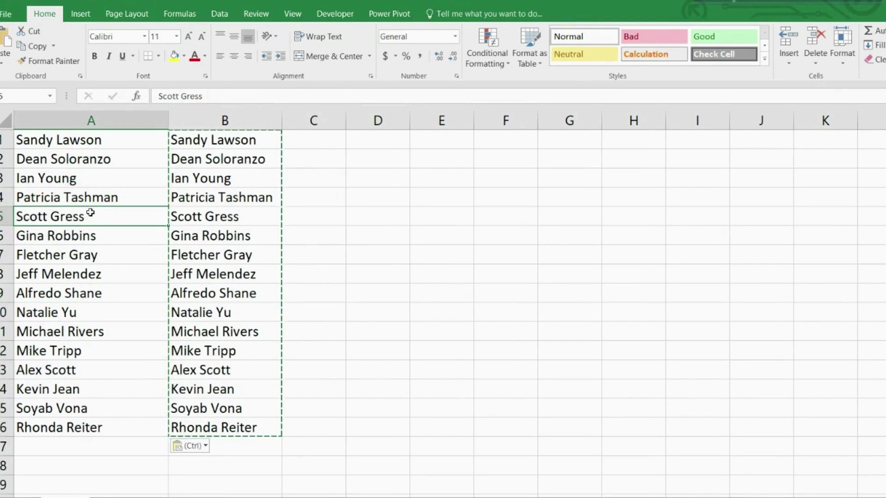
{"action": "left_click", "coordinate": [125, 420]}
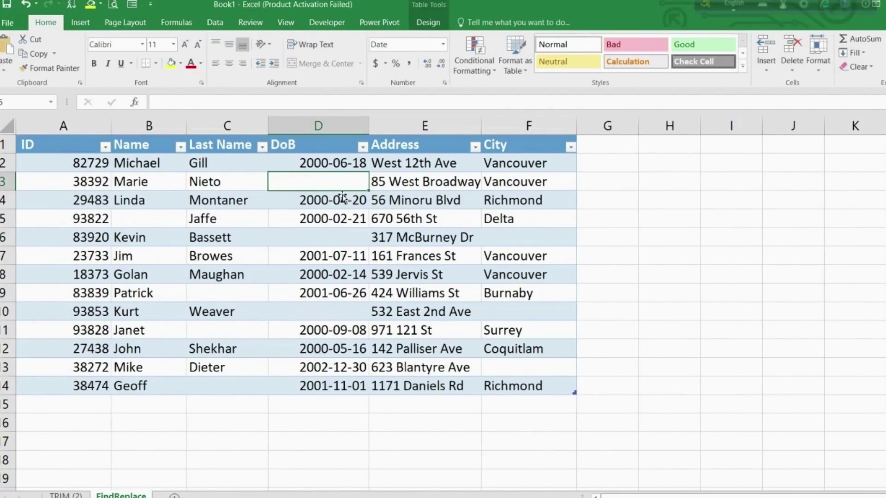
{"action": "left_click", "coordinate": [519, 240]}
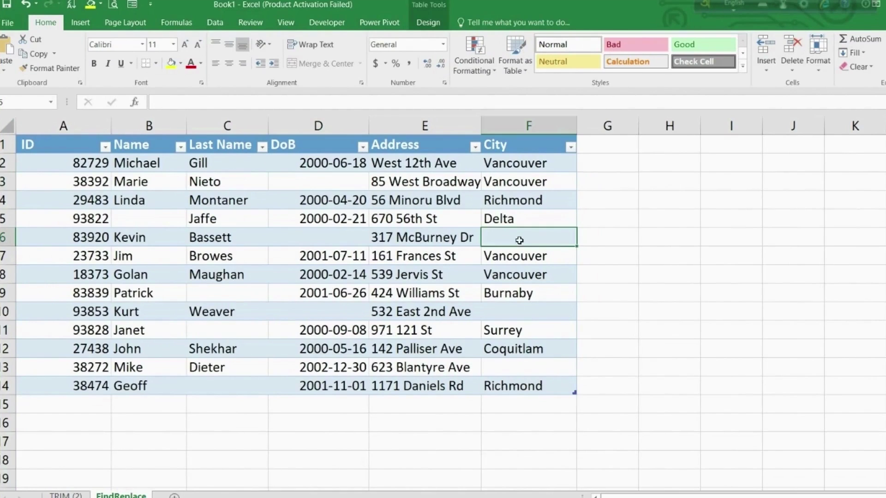
{"action": "left_click", "coordinate": [290, 240]}
{"action": "left_click", "coordinate": [289, 313]}
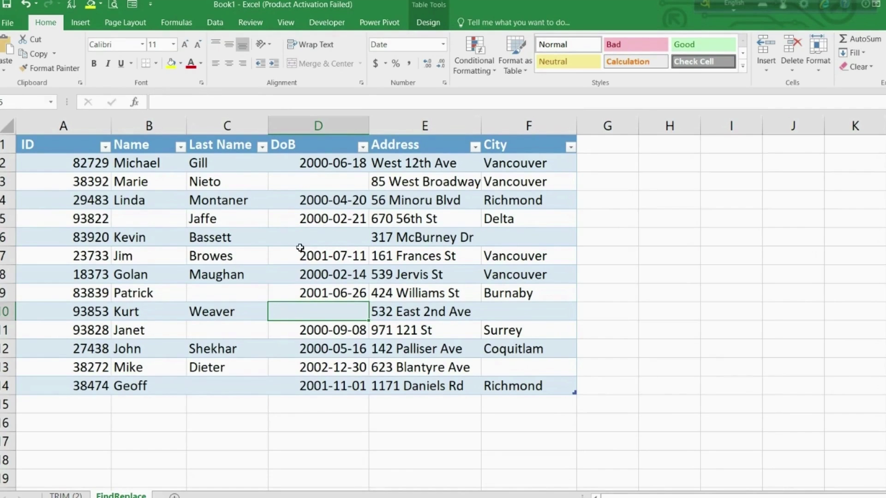
{"action": "left_click", "coordinate": [350, 183]}
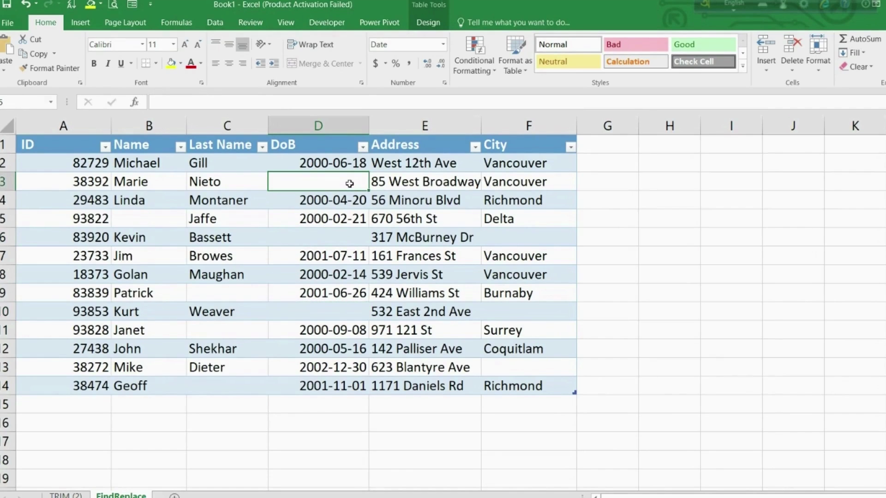
{"action": "left_click", "coordinate": [502, 233]}
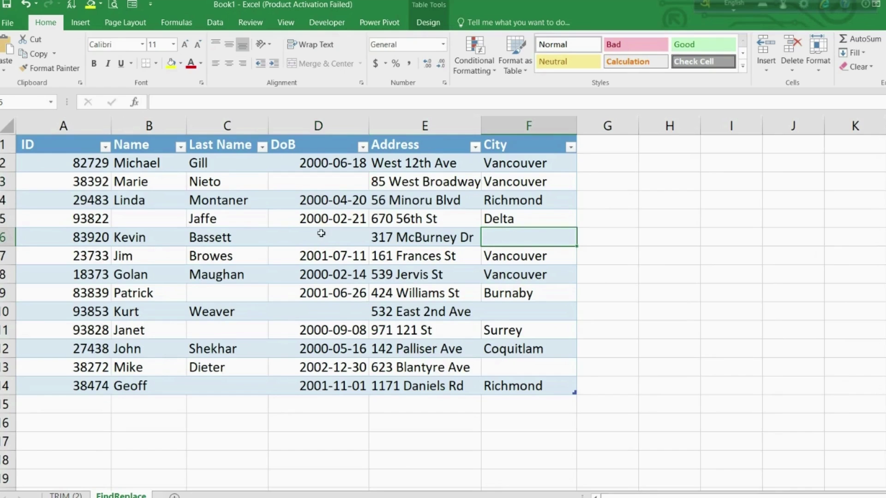
{"action": "left_click", "coordinate": [336, 239]}
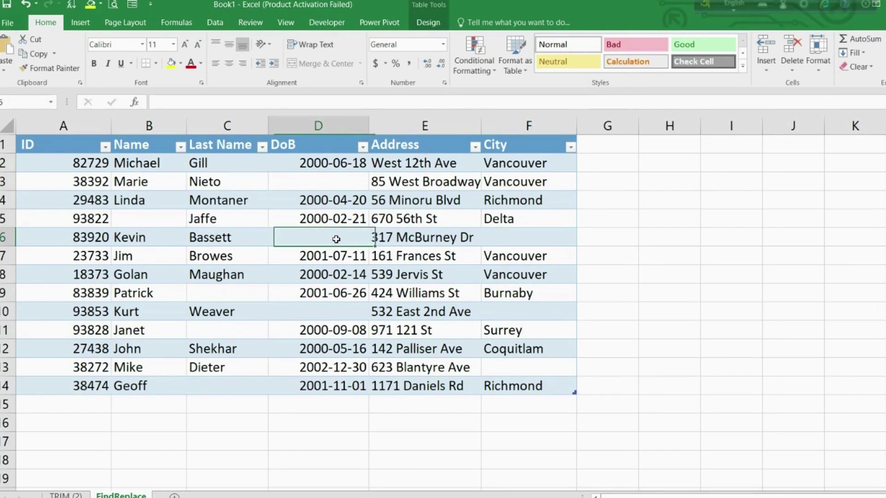
{"action": "left_click", "coordinate": [327, 307]}
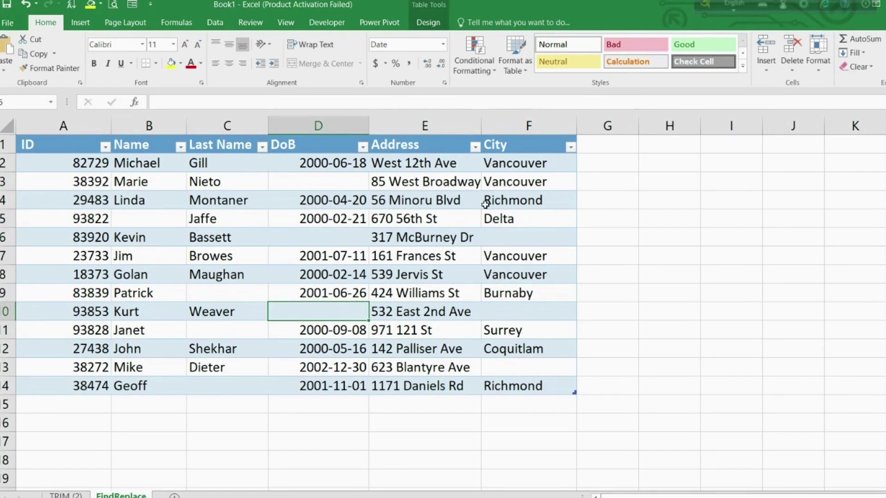
{"action": "left_click", "coordinate": [334, 183]}
{"action": "double_click", "coordinate": [334, 184]}
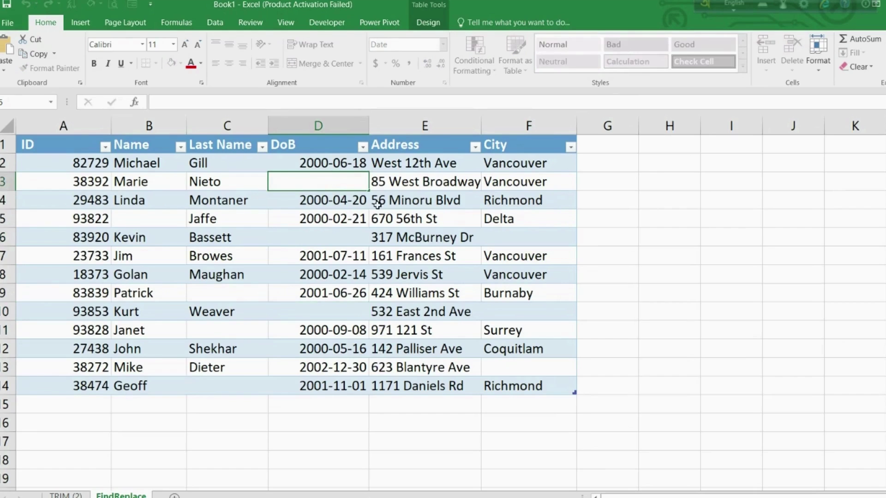
{"action": "left_click", "coordinate": [497, 236]}
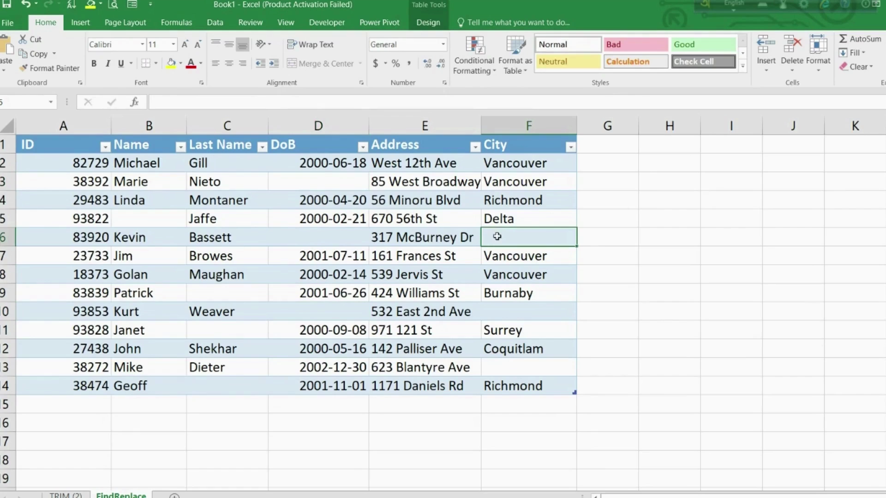
{"action": "left_click", "coordinate": [323, 180]}
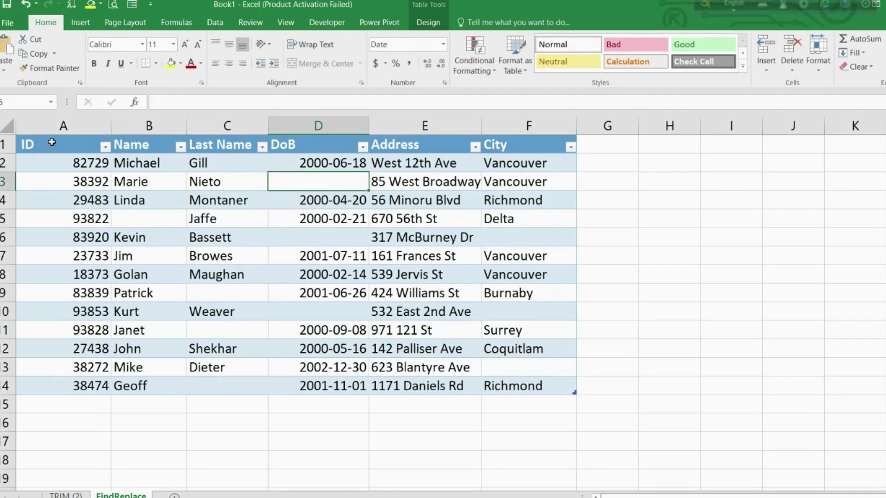
Step: Select the customer table and pick only its Blanks through Go To Special
{"action": "left_click_drag", "start_coordinate": [52, 144], "coordinate": [529, 386]}
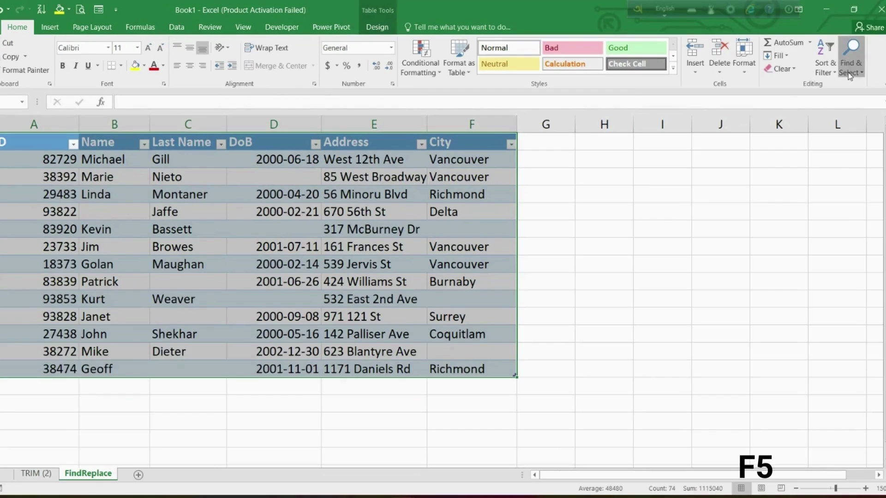
{"action": "left_click", "coordinate": [849, 74]}
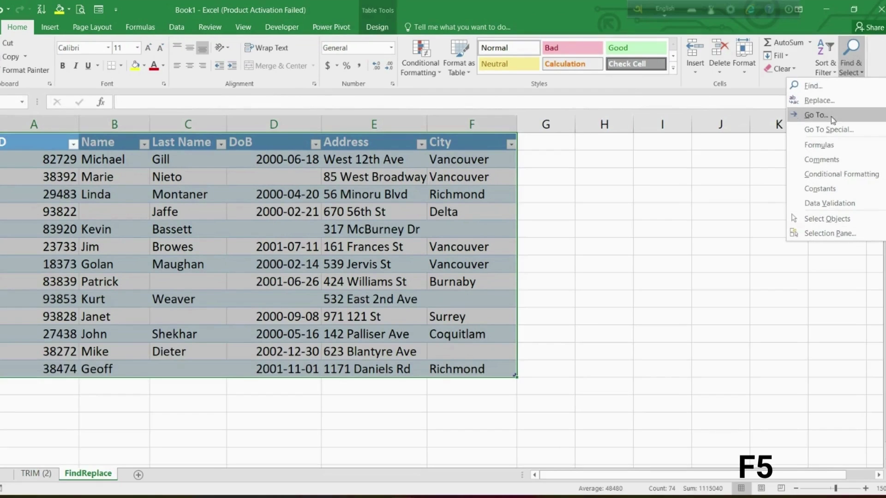
{"action": "left_click", "coordinate": [830, 132]}
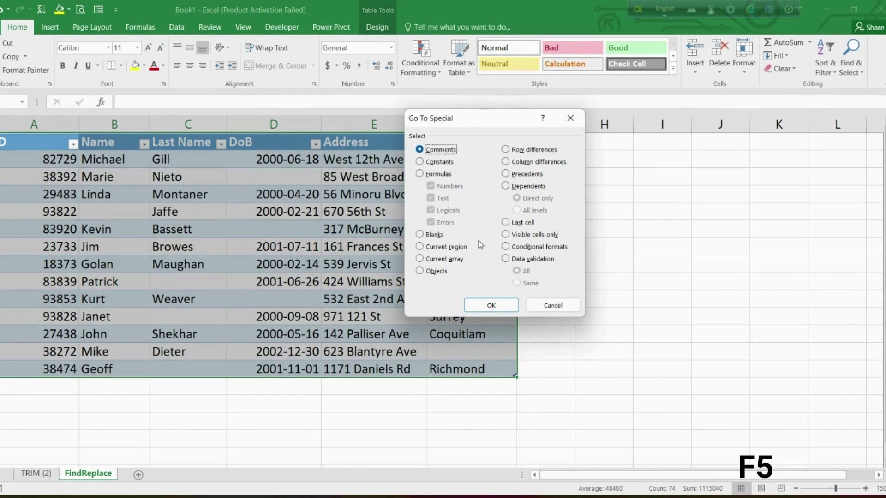
{"action": "left_click", "coordinate": [421, 235]}
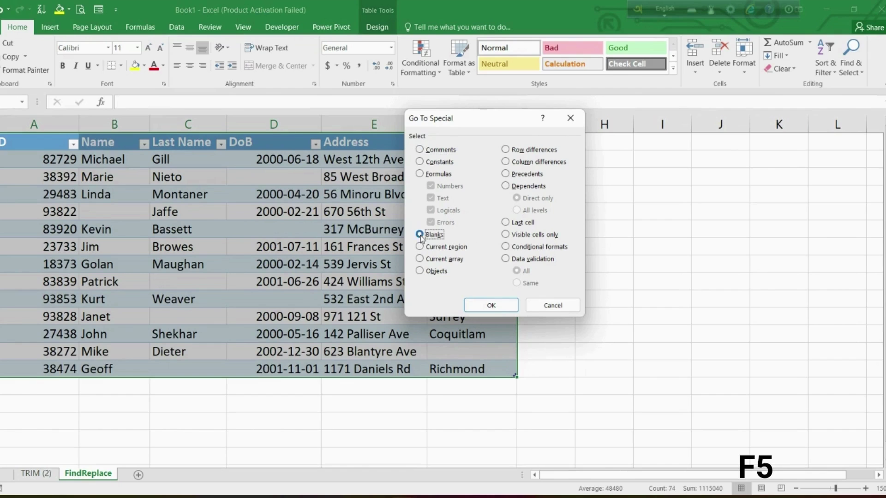
{"action": "left_click", "coordinate": [484, 303]}
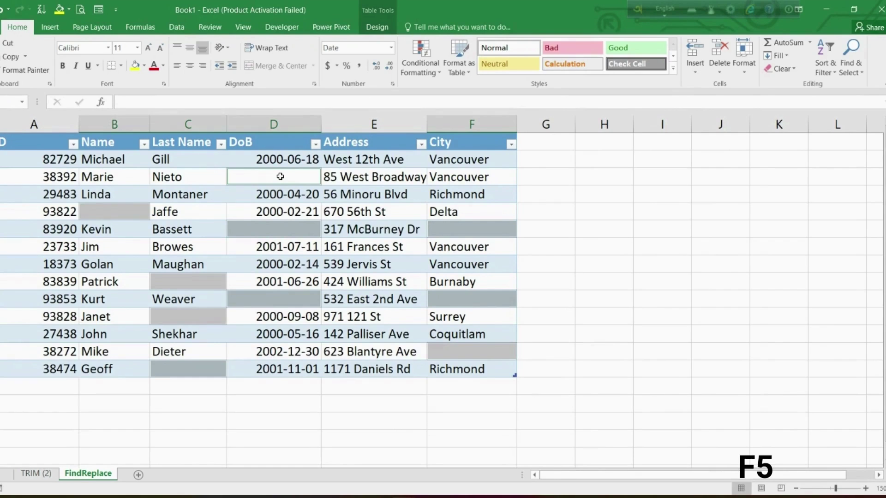
Step: Enter 'Missing' into all ten selected blank cells at once with Ctrl+Enter
{"action": "type", "text": "Mi"}
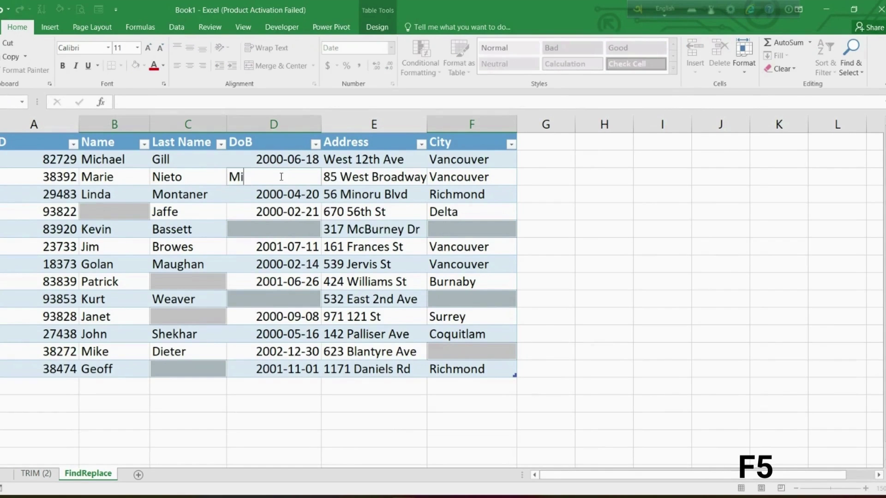
{"action": "type", "text": "ssing"}
{"action": "key", "text": "ctrl+Return"}
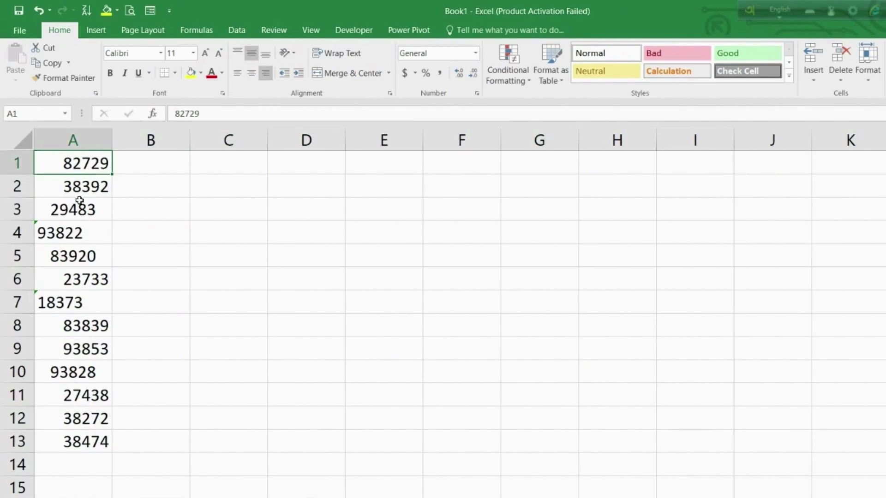
{"action": "left_click", "coordinate": [80, 201]}
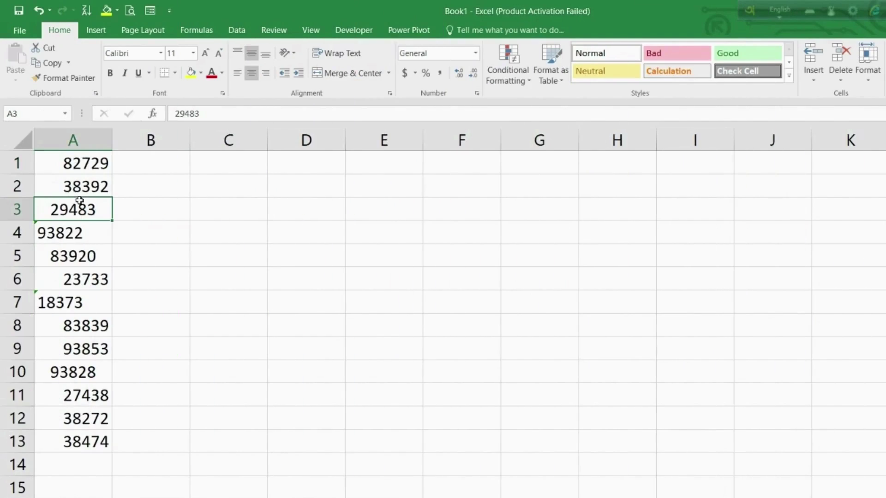
{"action": "left_click", "coordinate": [82, 235]}
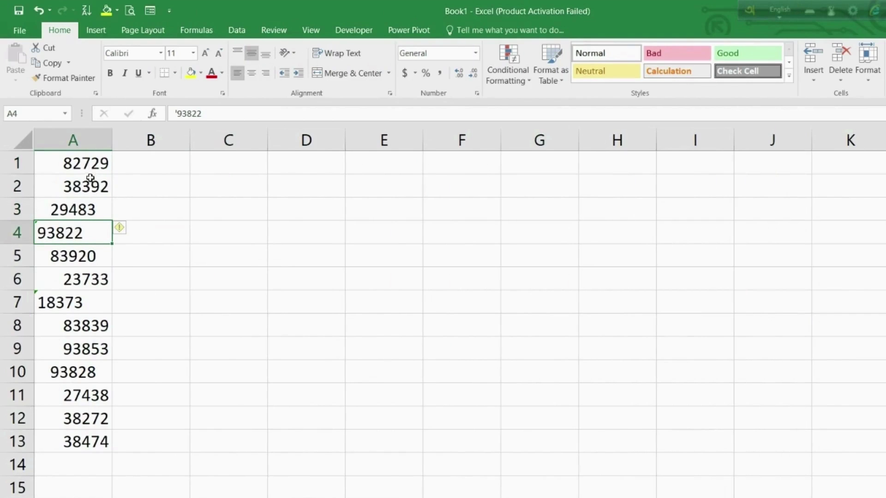
{"action": "left_click_drag", "start_coordinate": [89, 170], "coordinate": [94, 435]}
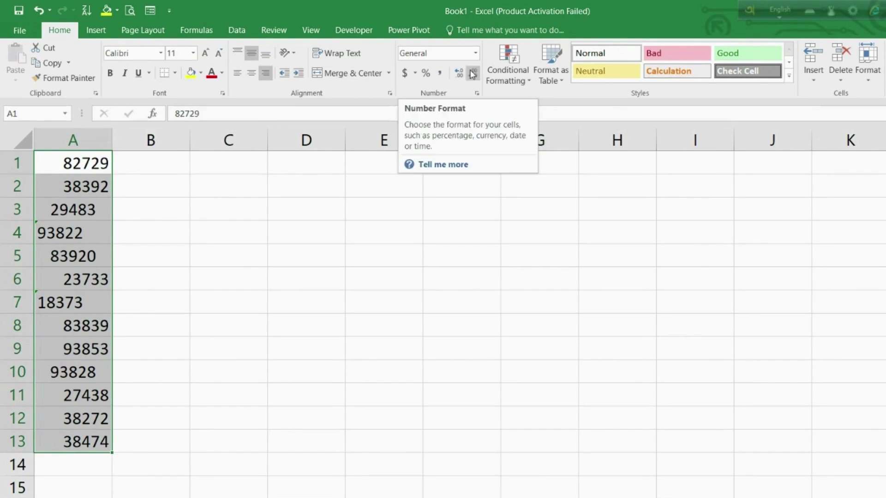
Step: Apply General format to the IDs in A1:A13, confirming A4 and A7 still hold text
{"action": "left_click", "coordinate": [476, 53]}
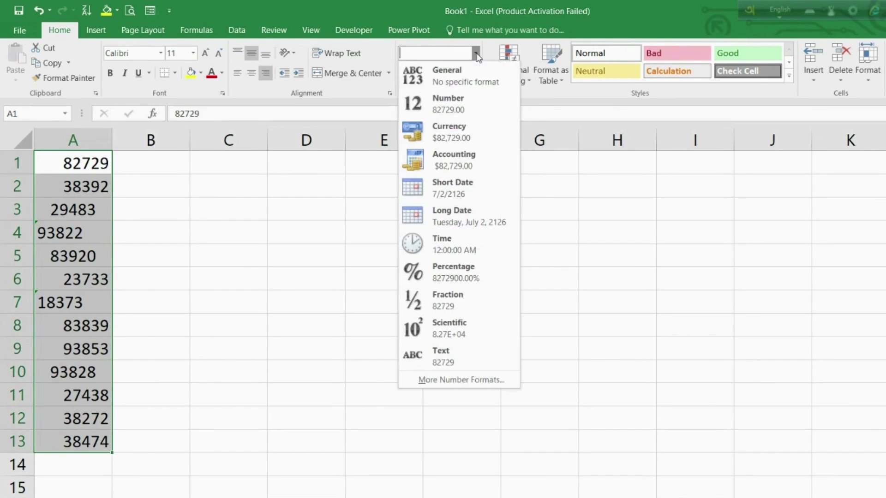
{"action": "left_click", "coordinate": [466, 80]}
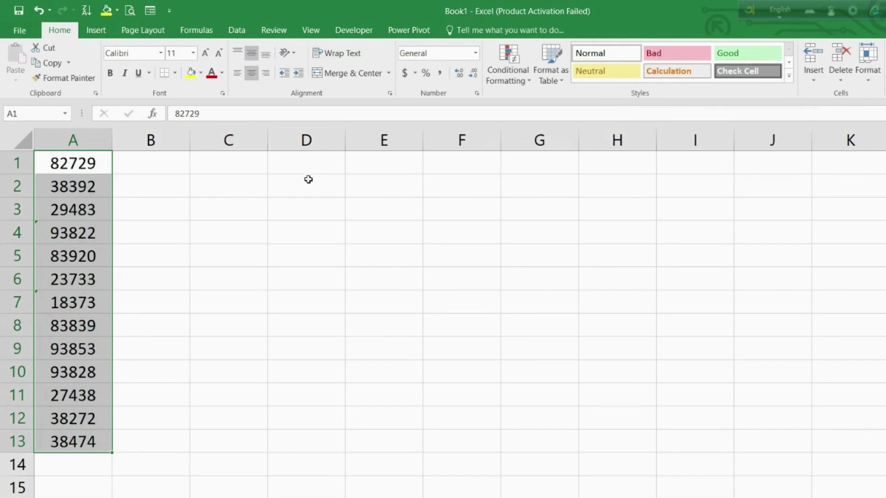
{"action": "left_click", "coordinate": [263, 251]}
{"action": "left_click", "coordinate": [95, 228]}
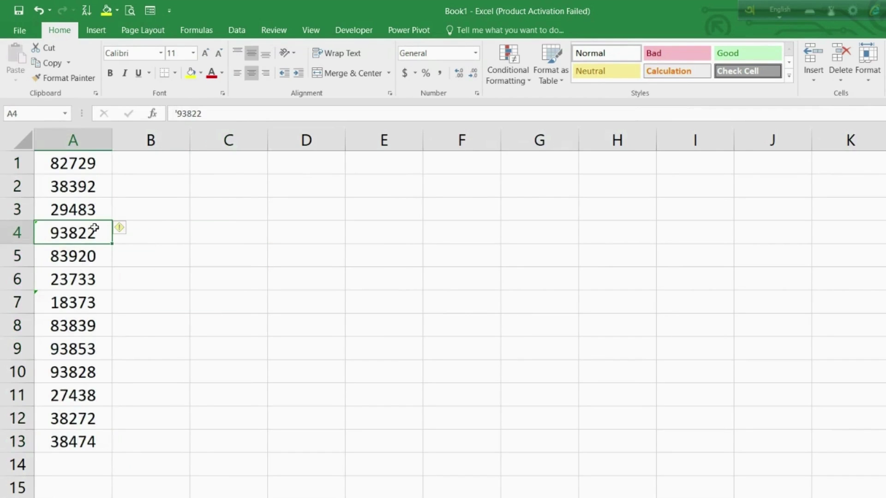
{"action": "double_click", "coordinate": [70, 232]}
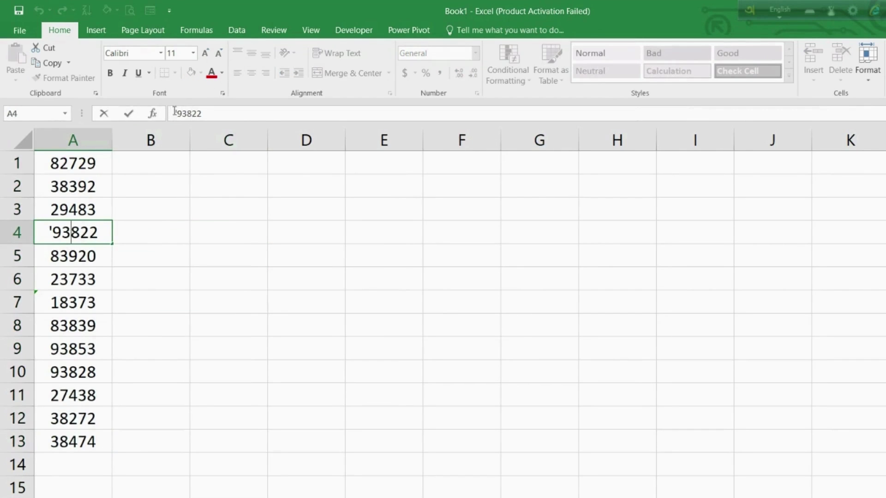
{"action": "left_click", "coordinate": [80, 303]}
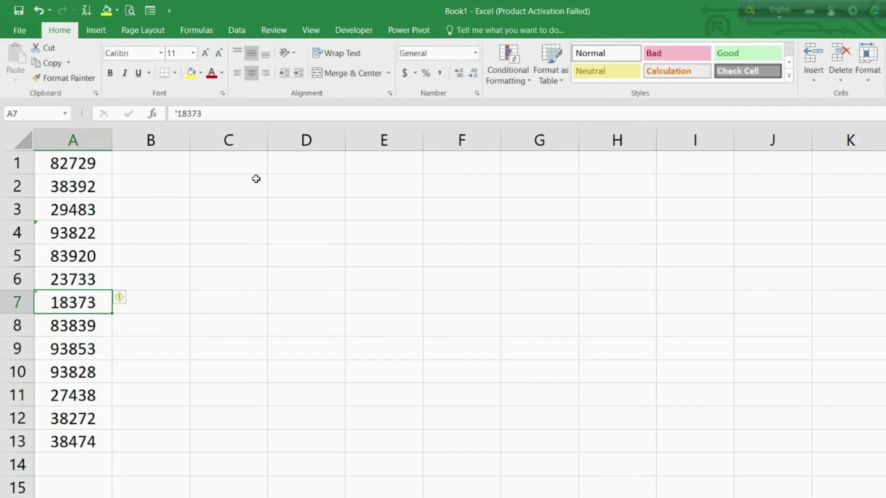
{"action": "left_click", "coordinate": [245, 209]}
Step: Put 100000 in C3 and enter the comparison =C3>A1 in B1
{"action": "type", "text": "100000"}
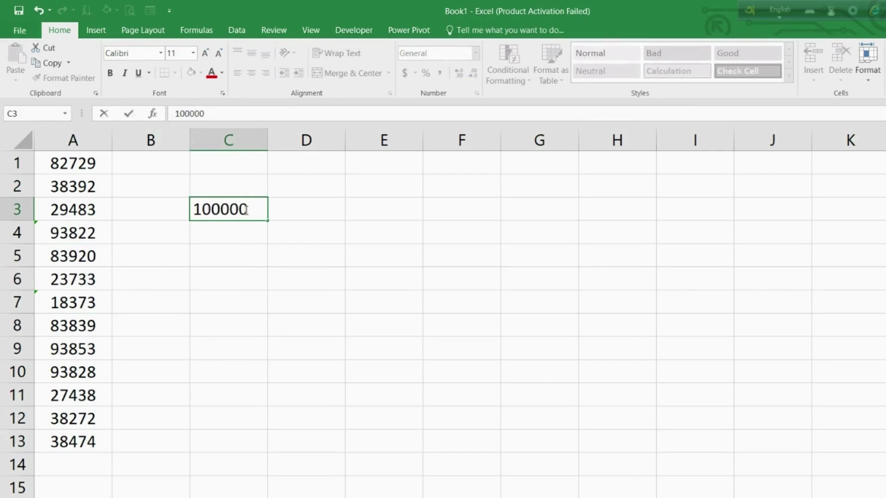
{"action": "left_click", "coordinate": [153, 168]}
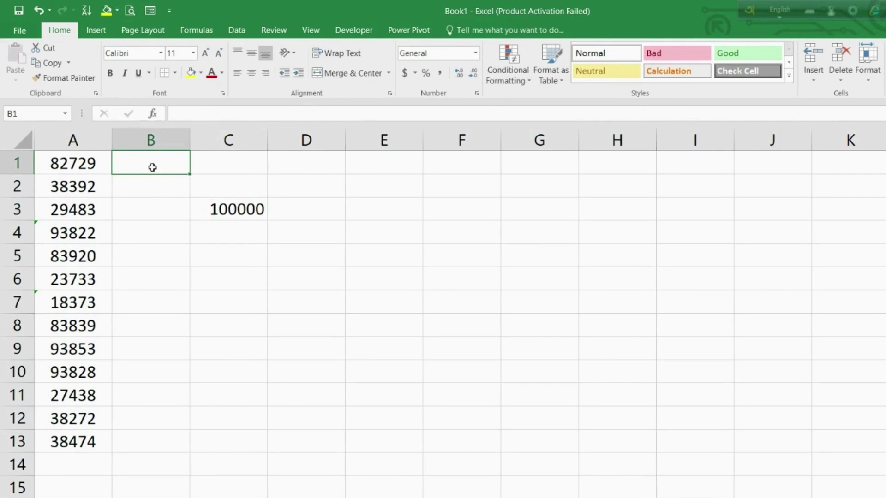
{"action": "type", "text": "="}
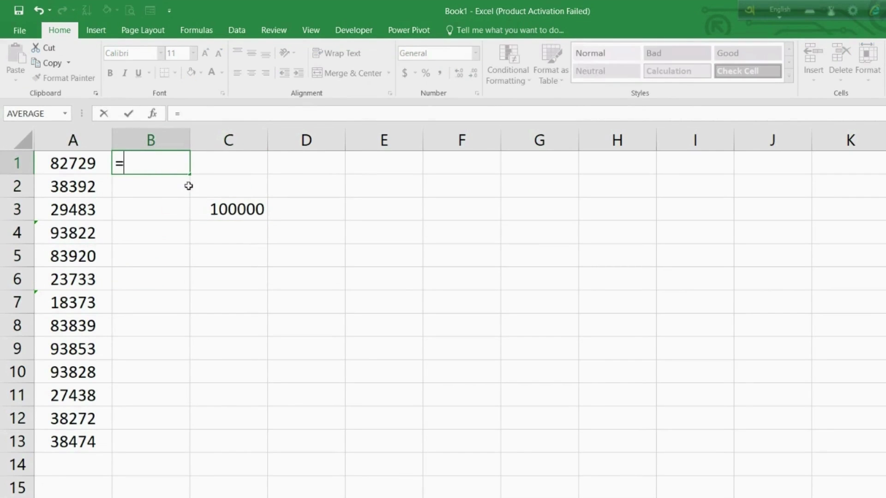
{"action": "left_click", "coordinate": [227, 206]}
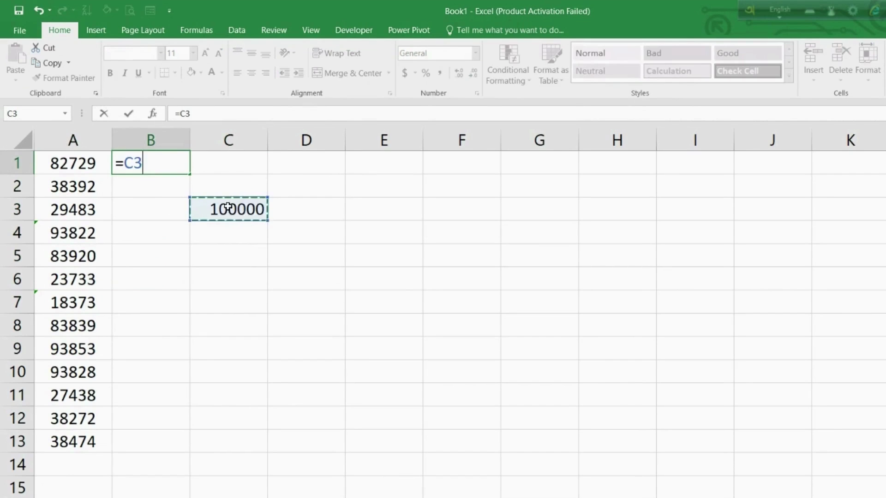
{"action": "type", "text": ">"}
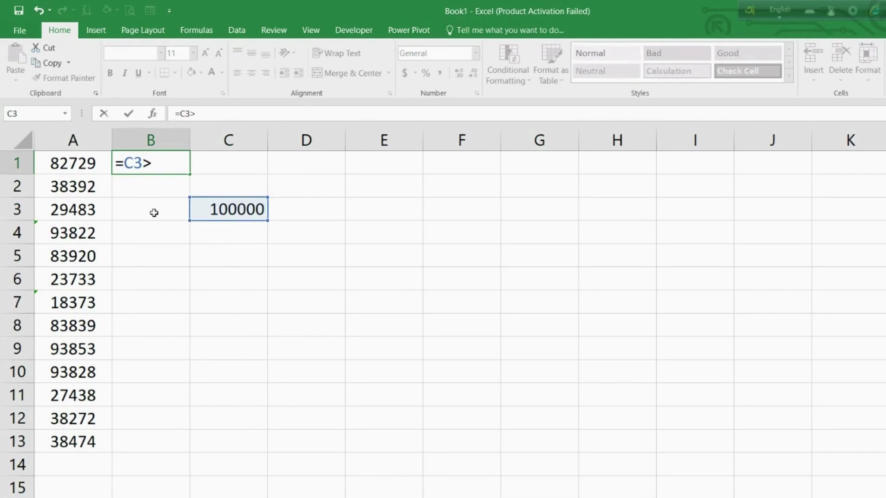
{"action": "left_click", "coordinate": [92, 163]}
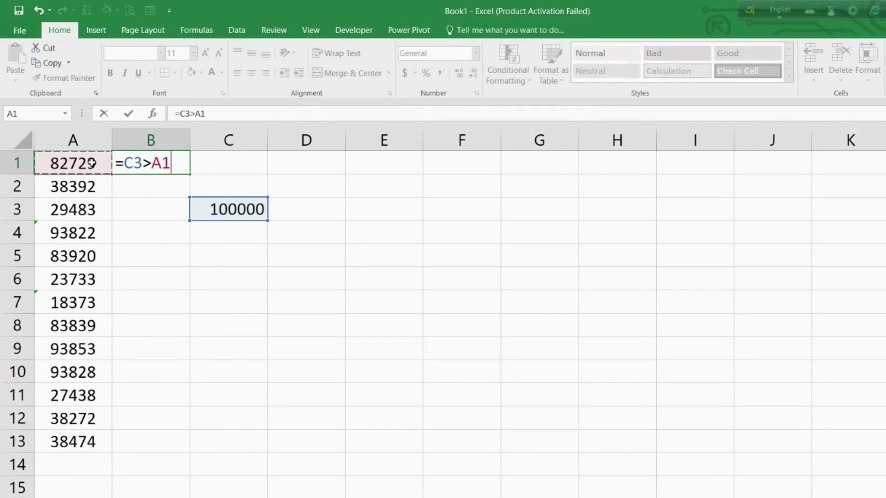
{"action": "key", "text": "Return"}
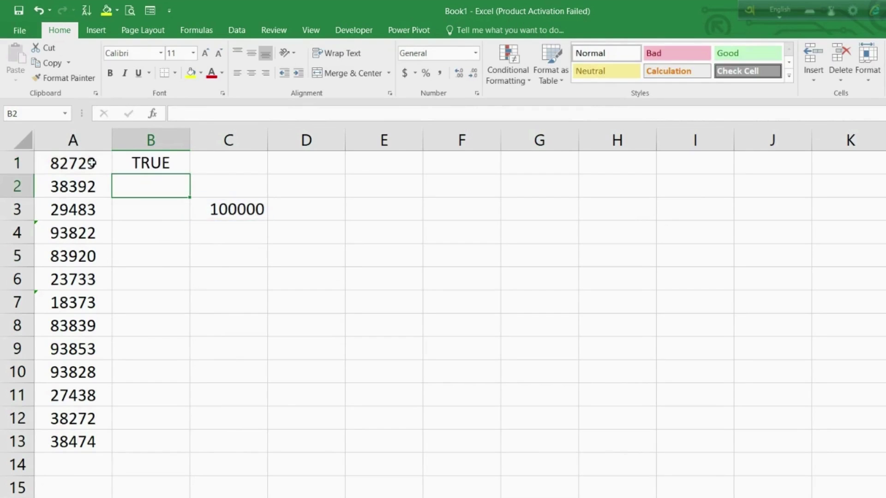
Step: Make the reference absolute as =$C$3>A1 and fill it down to B13
{"action": "double_click", "coordinate": [173, 165]}
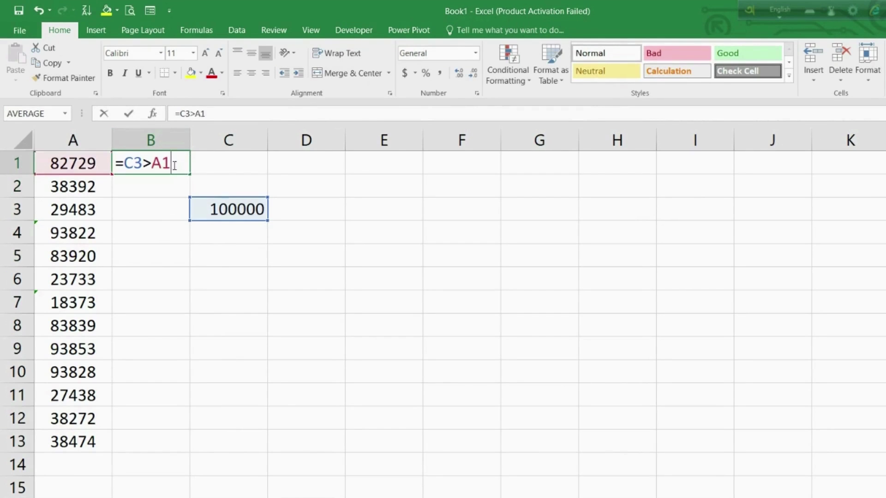
{"action": "left_click", "coordinate": [125, 162]}
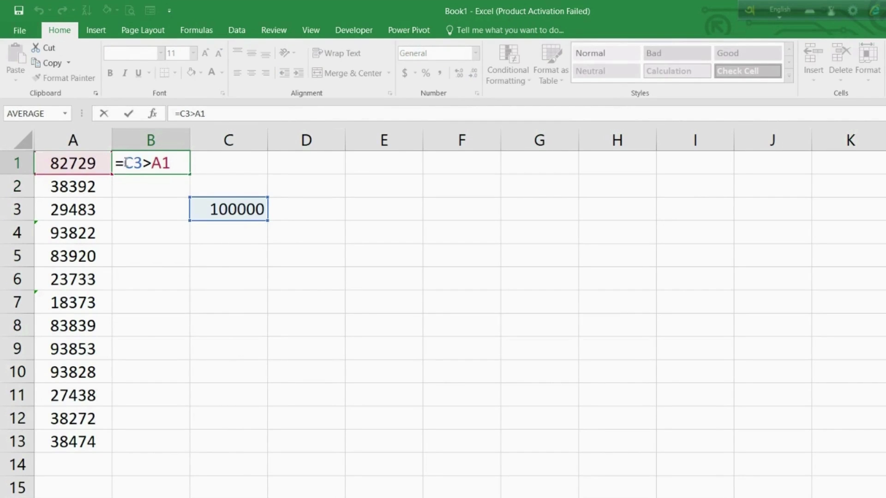
{"action": "type", "text": "$C"}
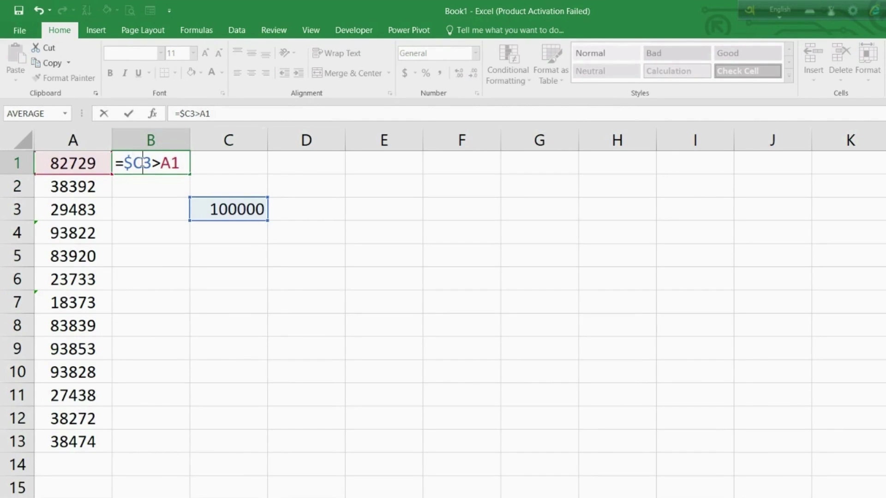
{"action": "type", "text": "$"}
{"action": "key", "text": "Return"}
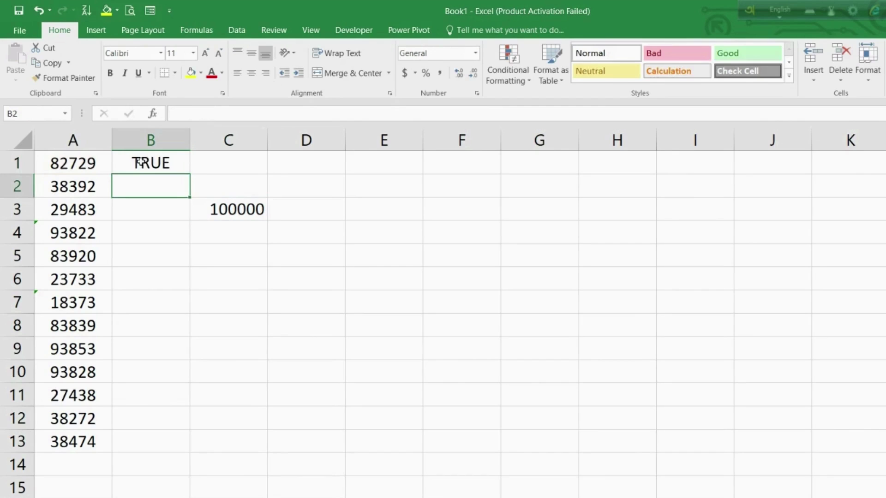
{"action": "left_click", "coordinate": [152, 162]}
{"action": "double_click", "coordinate": [190, 175]}
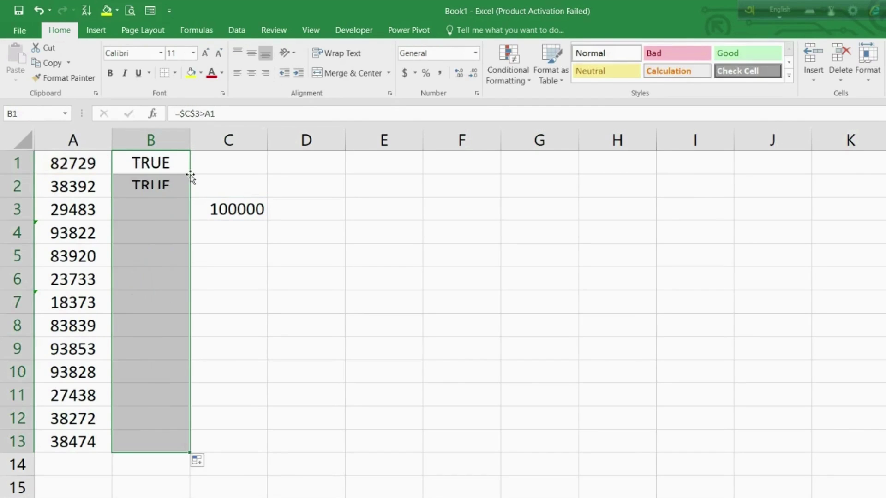
Step: Confirm the text IDs 93822 in A4 and 18373 in A7 return FALSE
{"action": "left_click", "coordinate": [142, 236]}
{"action": "left_click", "coordinate": [78, 243]}
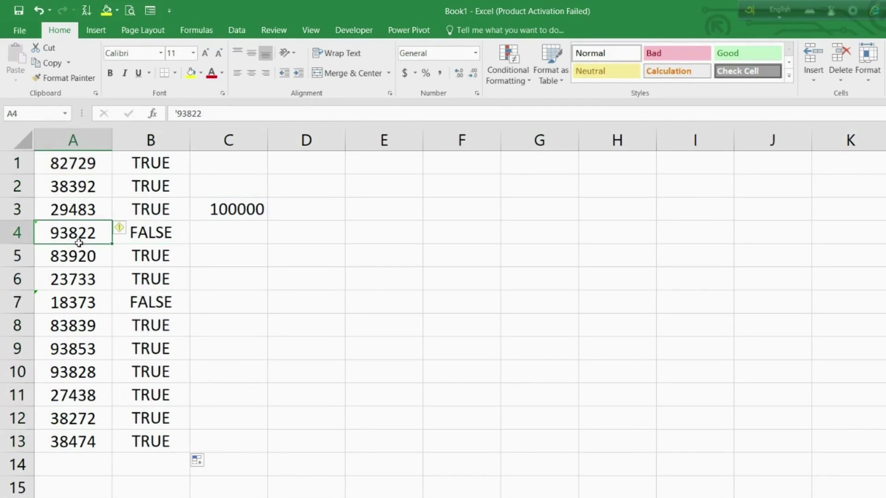
{"action": "left_click", "coordinate": [83, 306]}
{"action": "left_click", "coordinate": [133, 303]}
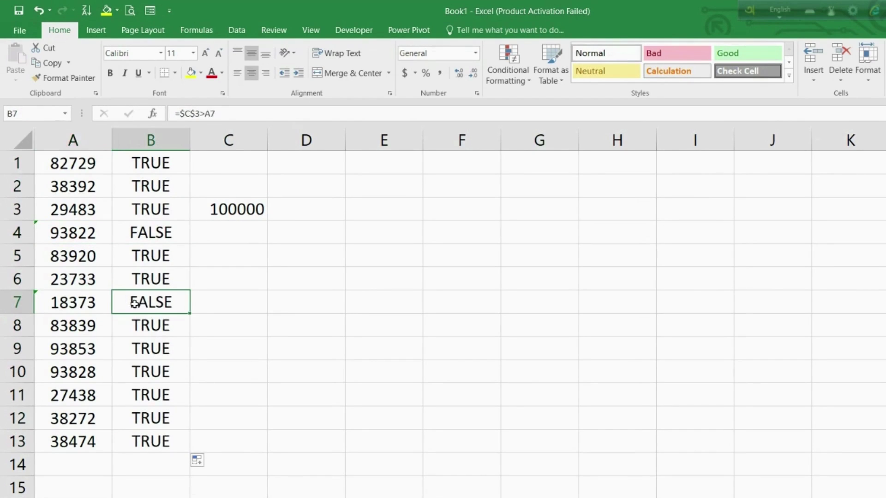
Step: Enter 1 in D1 and copy it
{"action": "left_click", "coordinate": [284, 165]}
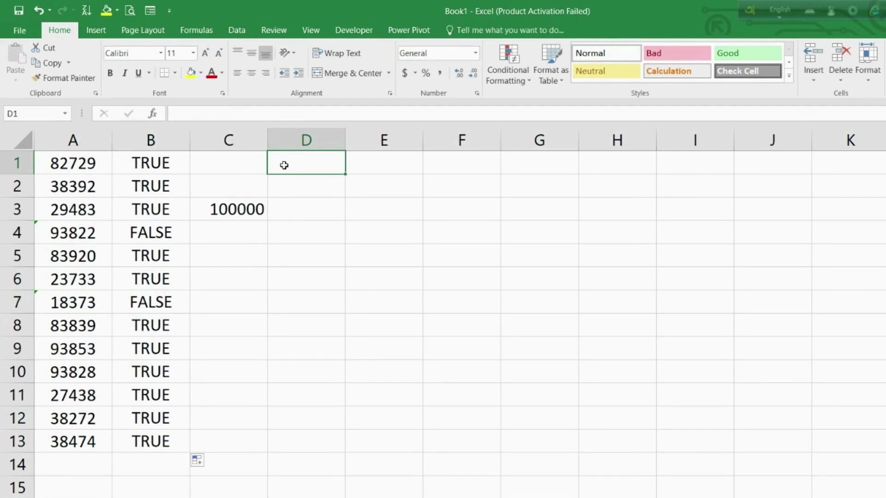
{"action": "type", "text": "1"}
{"action": "left_click", "coordinate": [318, 220]}
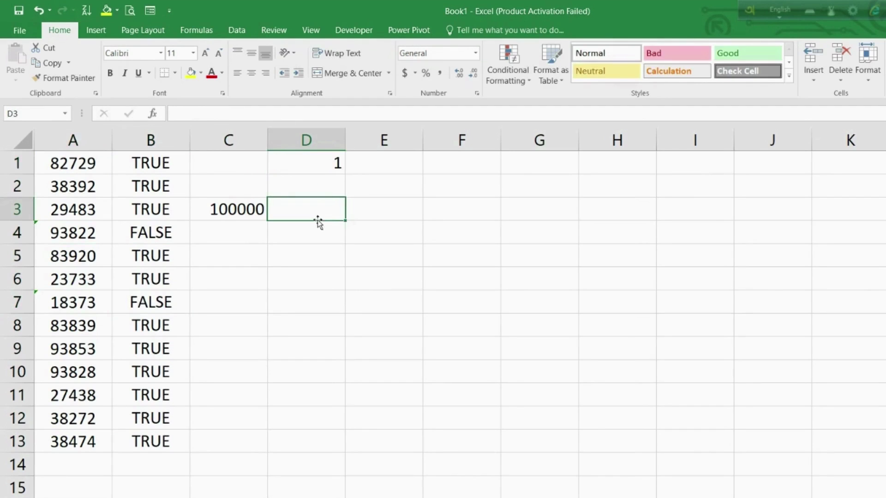
{"action": "left_click", "coordinate": [319, 168]}
{"action": "right_click", "coordinate": [322, 172]}
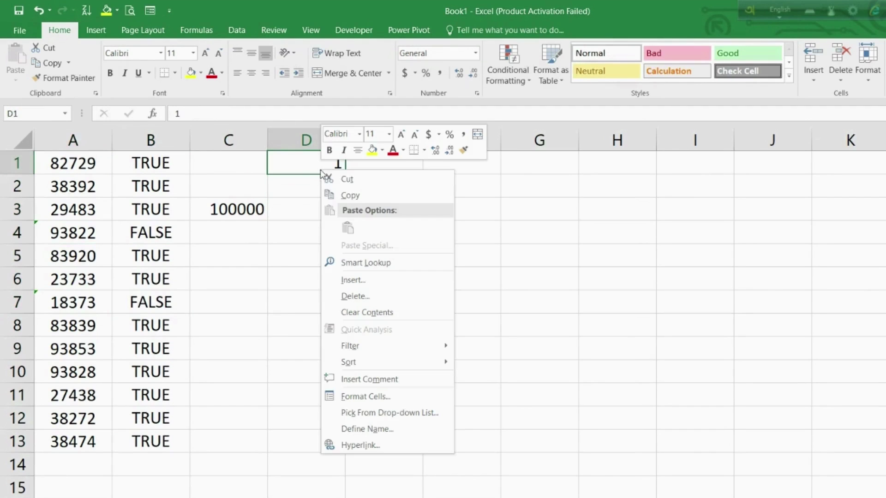
{"action": "left_click", "coordinate": [331, 196]}
Step: Paste Special the 1 onto A1:A13 with Multiply, then review column B's results
{"action": "left_click_drag", "start_coordinate": [85, 166], "coordinate": [84, 440]}
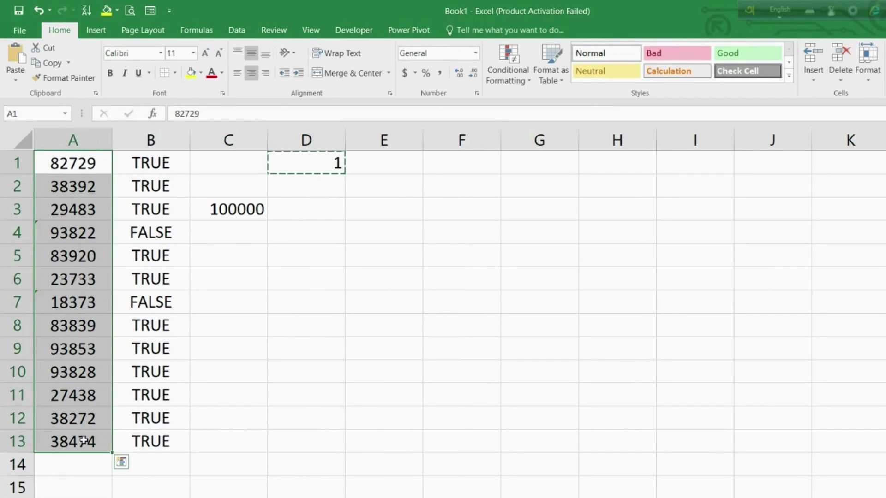
{"action": "right_click", "coordinate": [88, 395]}
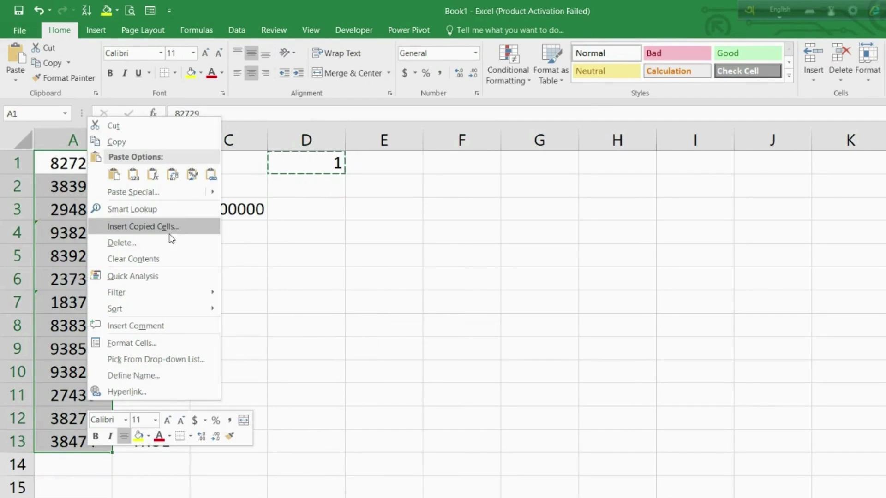
{"action": "mouse_move", "coordinate": [189, 195]}
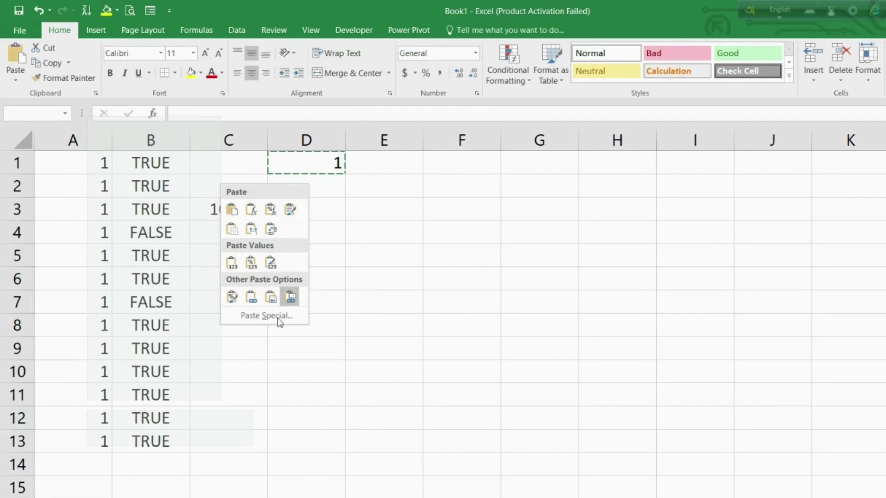
{"action": "left_click", "coordinate": [263, 317]}
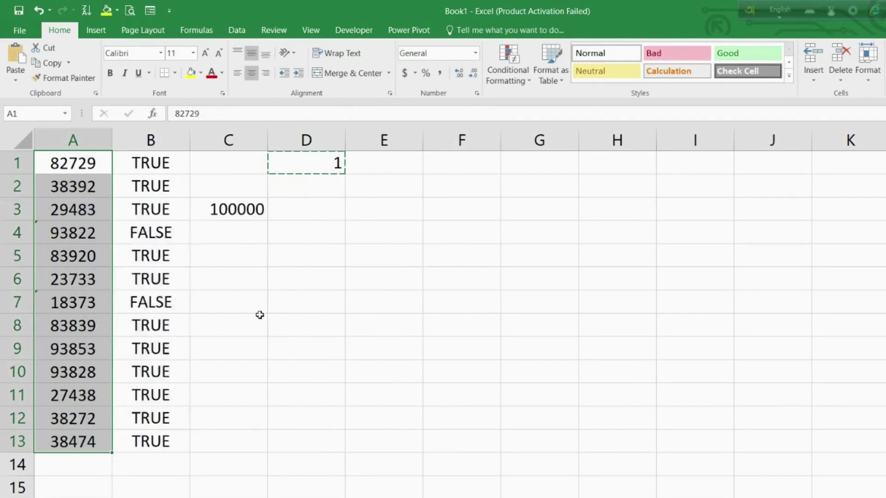
{"action": "left_click", "coordinate": [273, 331]}
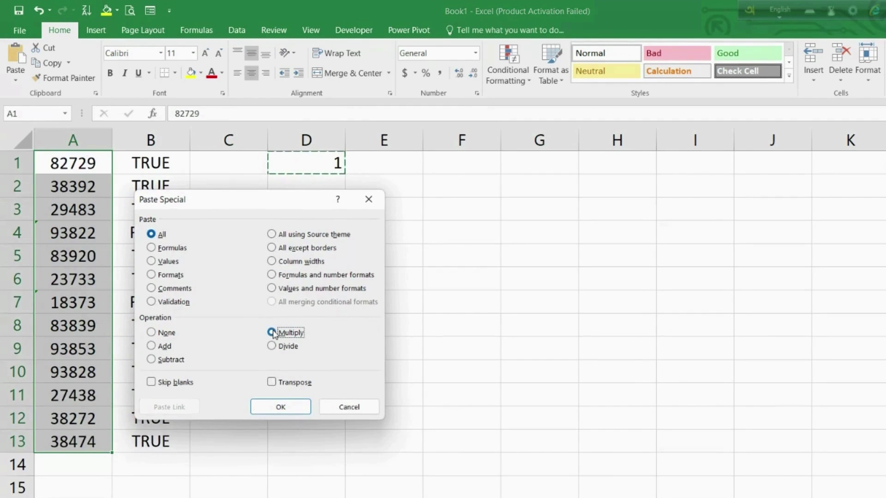
{"action": "left_click", "coordinate": [281, 407]}
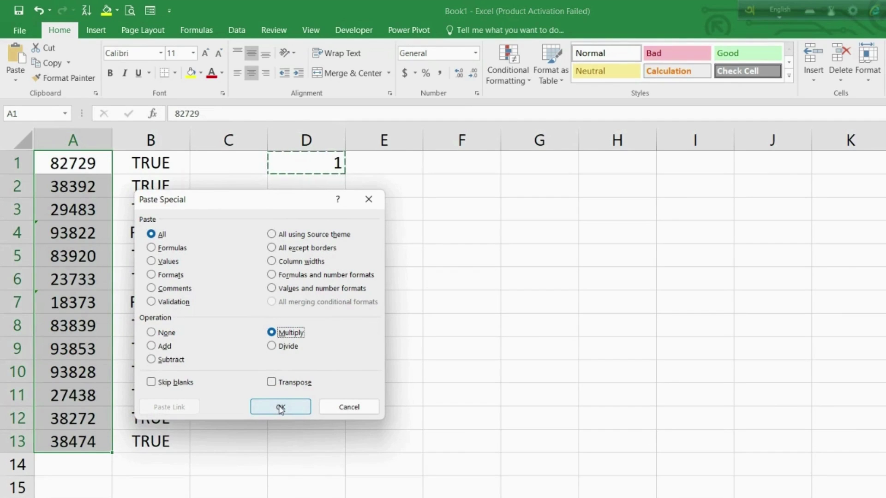
{"action": "left_click", "coordinate": [281, 407]}
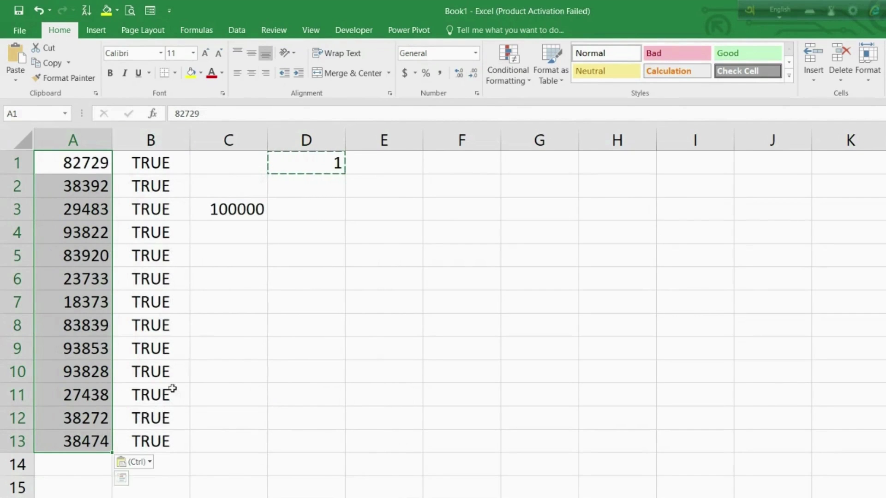
{"action": "left_click_drag", "start_coordinate": [173, 162], "coordinate": [170, 432]}
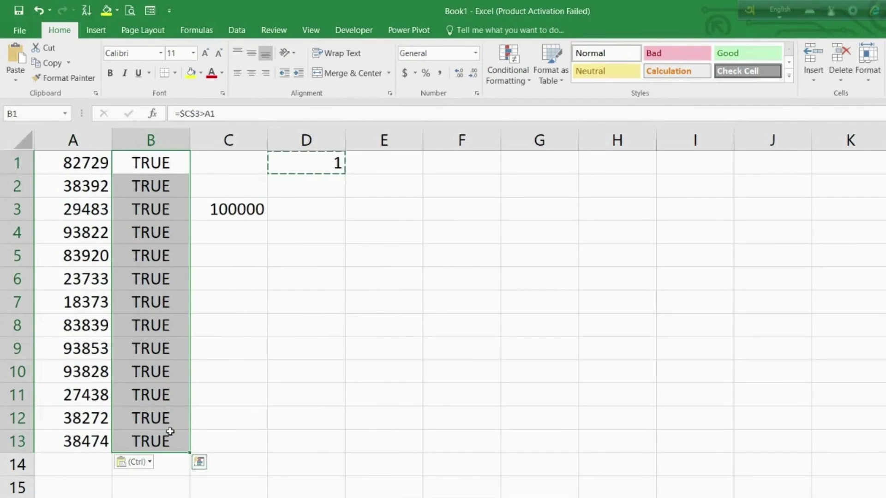
{"action": "left_click", "coordinate": [337, 340]}
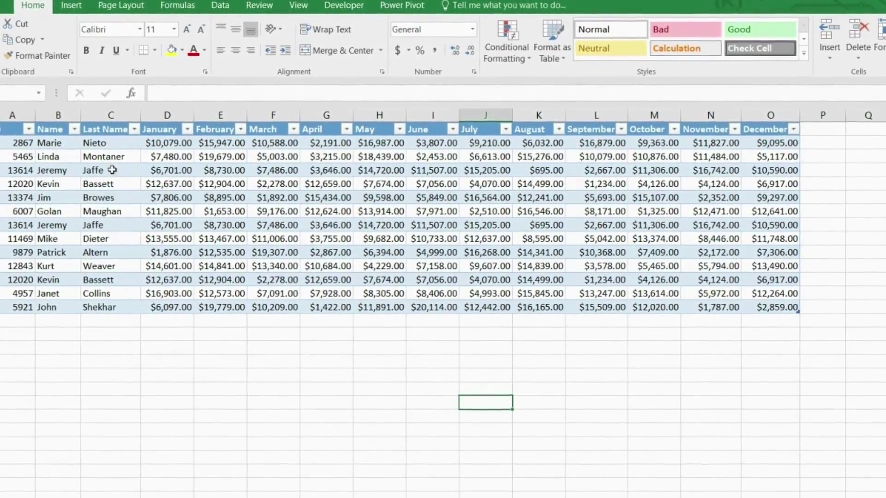
Step: Check names and a March amount in rows 3–4 of the sales table, then return to A1
{"action": "left_click", "coordinate": [112, 170]}
{"action": "left_click", "coordinate": [276, 170]}
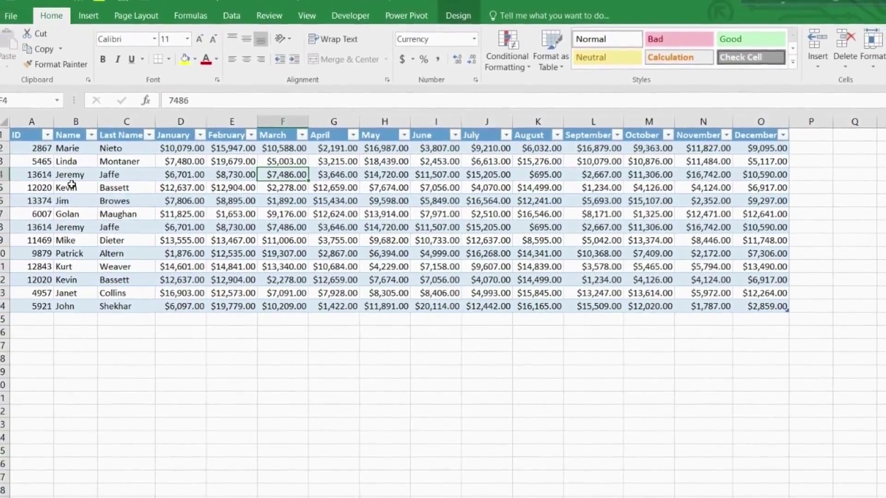
{"action": "left_click", "coordinate": [70, 175]}
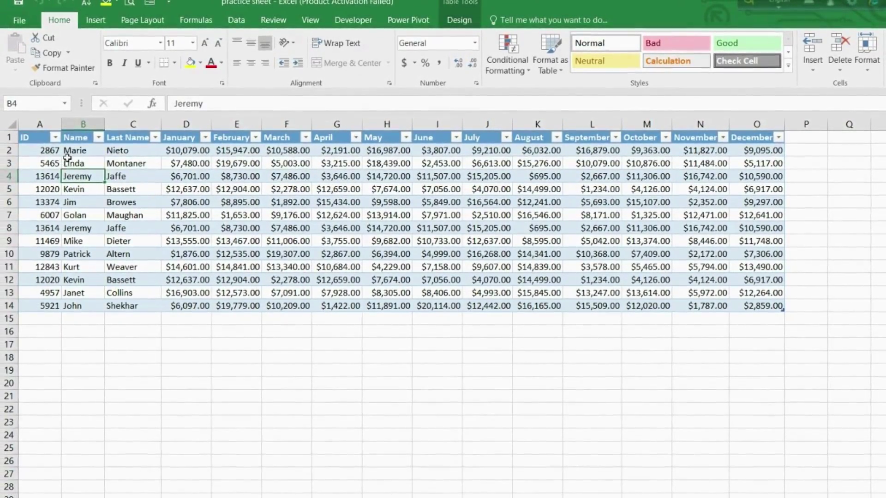
{"action": "left_click", "coordinate": [67, 159]}
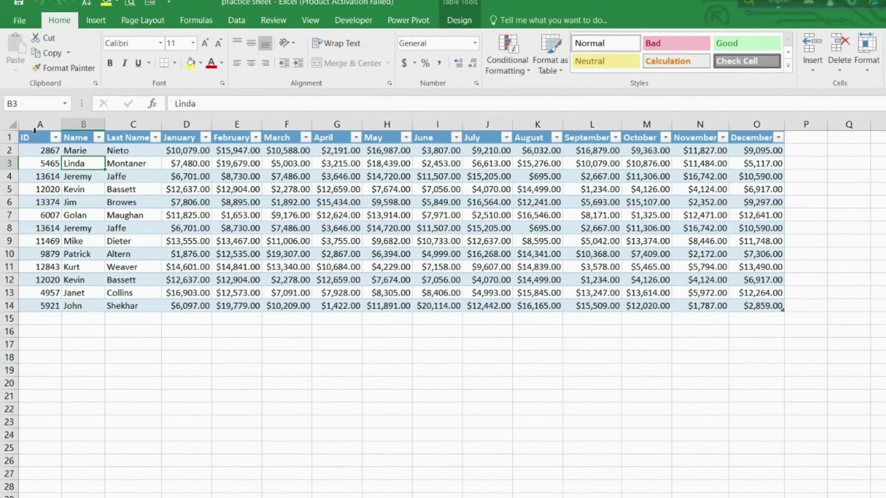
{"action": "left_click", "coordinate": [33, 140]}
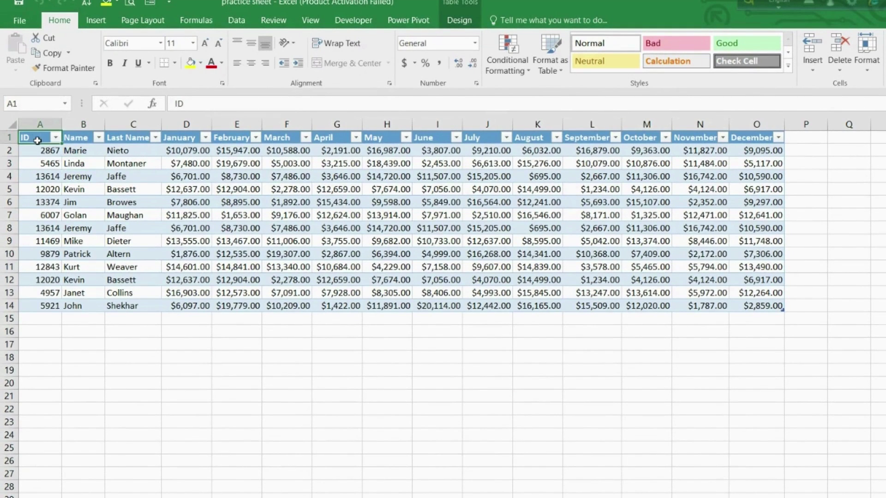
{"action": "left_click_drag", "start_coordinate": [37, 141], "coordinate": [770, 306]}
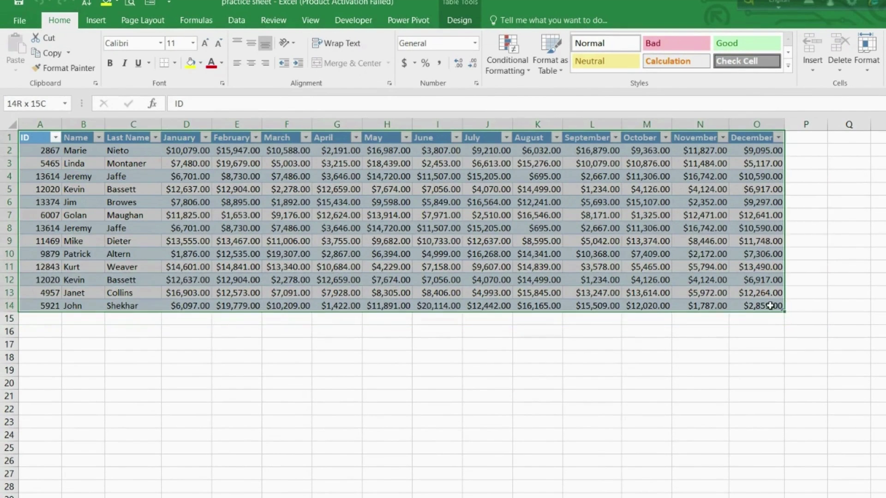
{"action": "left_click", "coordinate": [510, 70]}
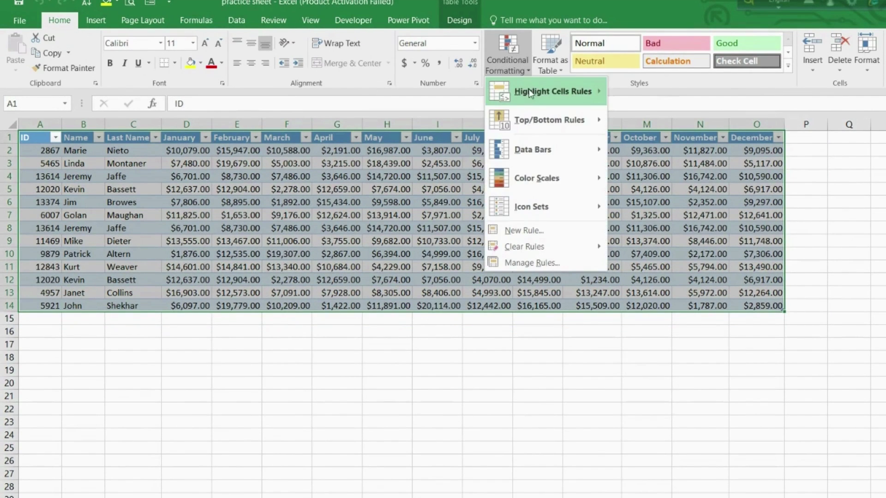
{"action": "mouse_move", "coordinate": [531, 94]}
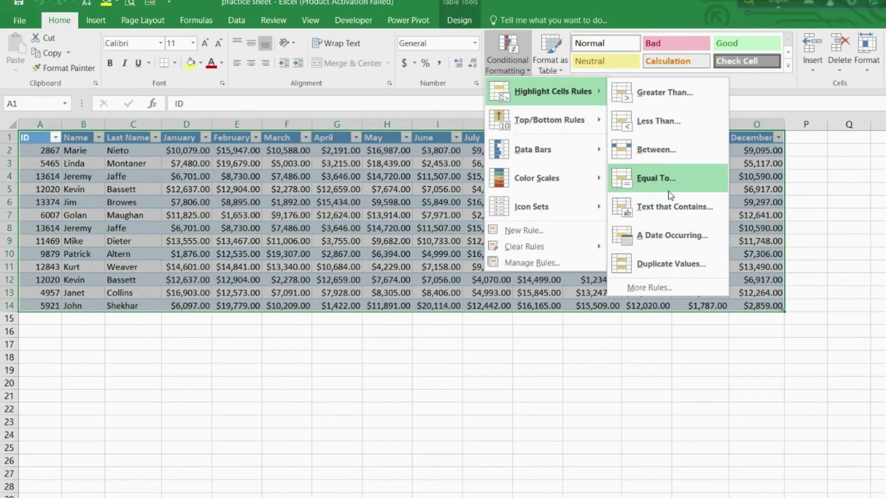
{"action": "left_click", "coordinate": [677, 261]}
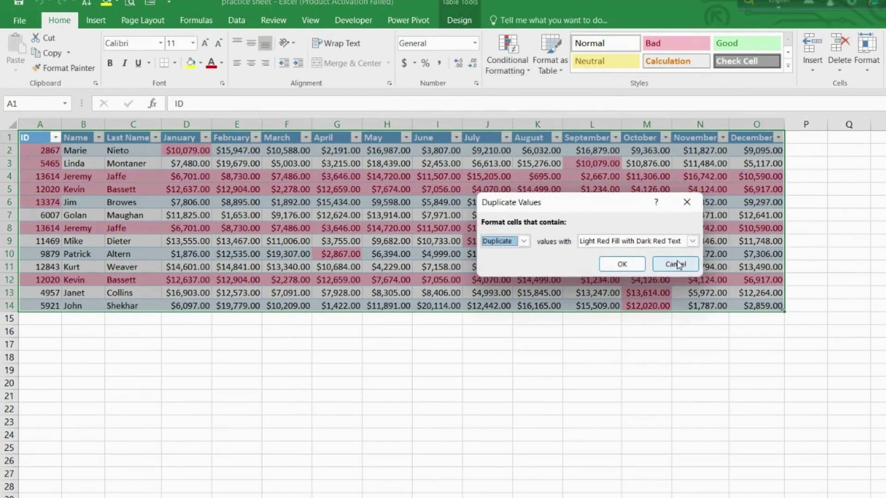
{"action": "left_click", "coordinate": [611, 265]}
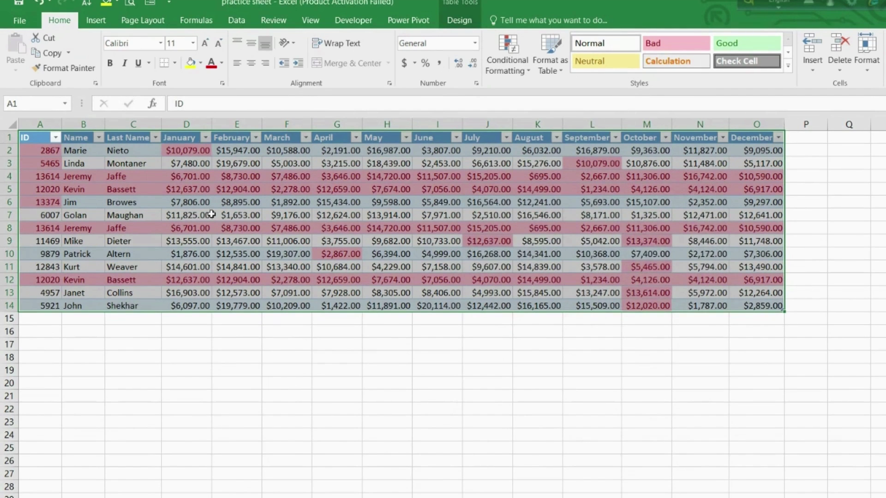
{"action": "left_click", "coordinate": [170, 229]}
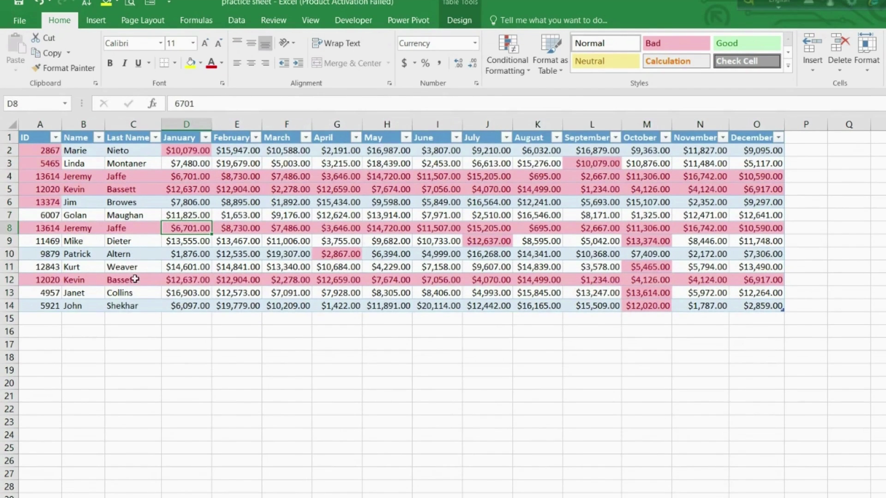
{"action": "left_click", "coordinate": [135, 279]}
{"action": "left_click", "coordinate": [140, 223]}
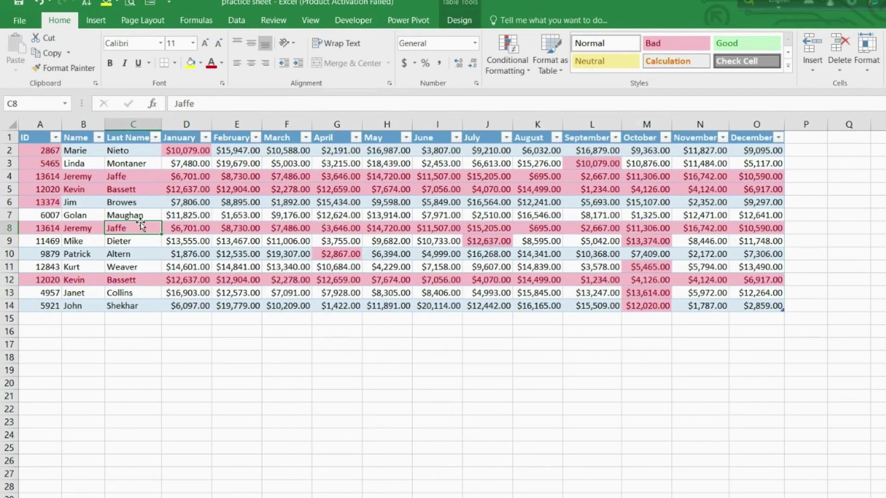
{"action": "left_click", "coordinate": [153, 177]}
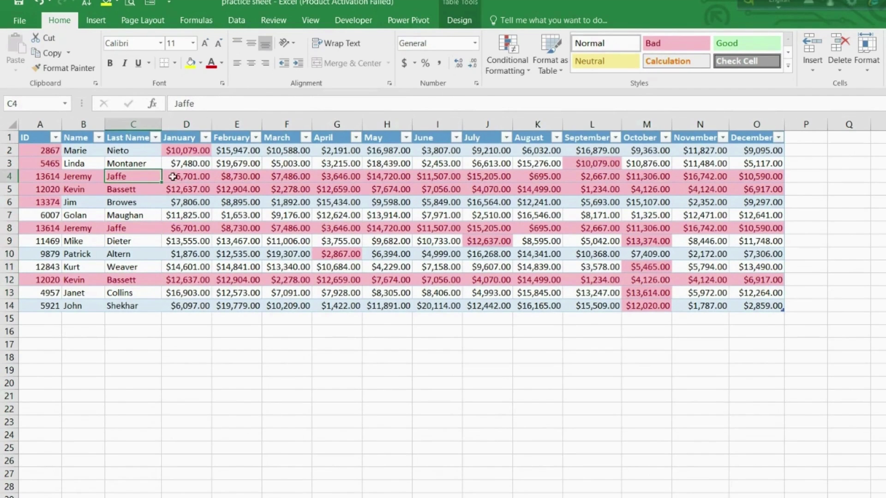
{"action": "left_click", "coordinate": [36, 138]}
{"action": "key", "text": "ctrl+a"}
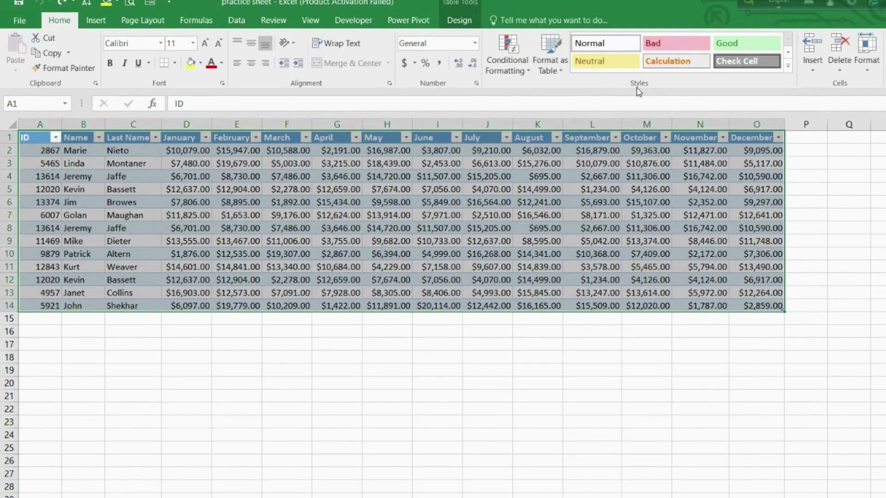
Step: Run Data > Remove Duplicates with all columns checked, deleting the 2 duplicate rows
{"action": "left_click", "coordinate": [238, 20]}
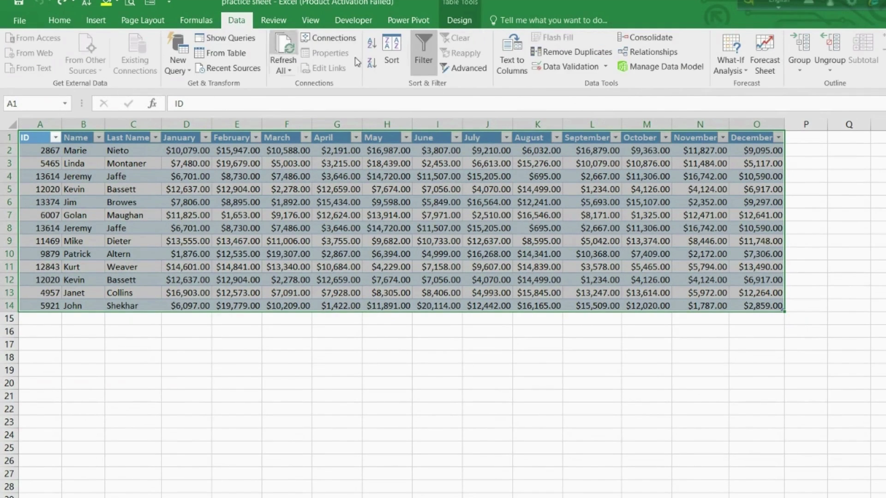
{"action": "left_click", "coordinate": [585, 55]}
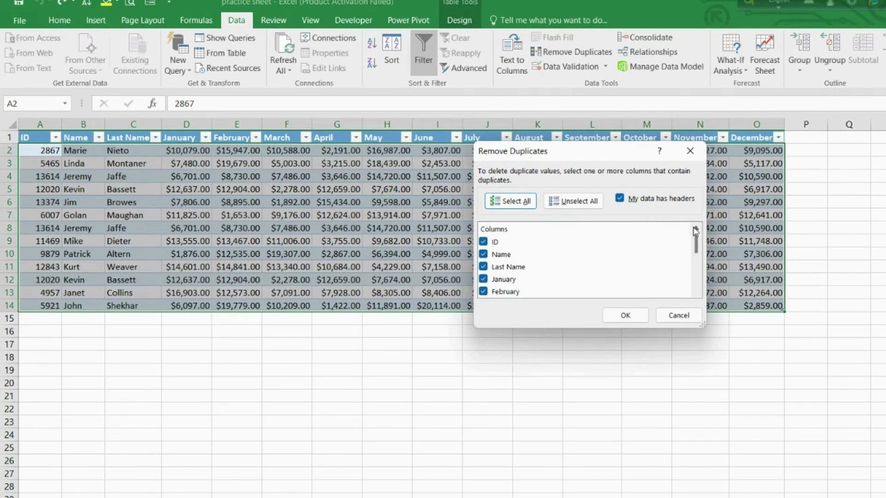
{"action": "left_click_drag", "start_coordinate": [697, 240], "coordinate": [705, 273]}
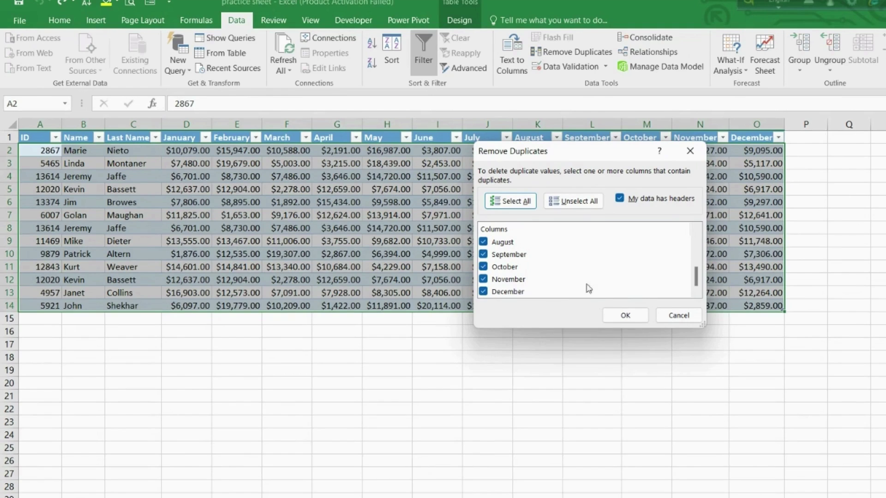
{"action": "mouse_move", "coordinate": [696, 282]}
{"action": "left_mouse_down"}
{"action": "mouse_move", "coordinate": [697, 242]}
{"action": "mouse_move", "coordinate": [698, 284]}
{"action": "left_mouse_up"}
{"action": "left_click", "coordinate": [618, 317]}
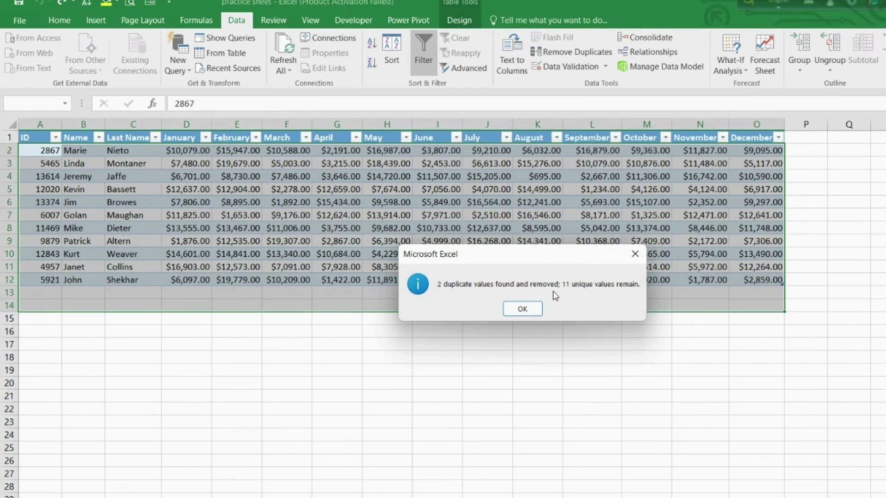
{"action": "left_click", "coordinate": [526, 310]}
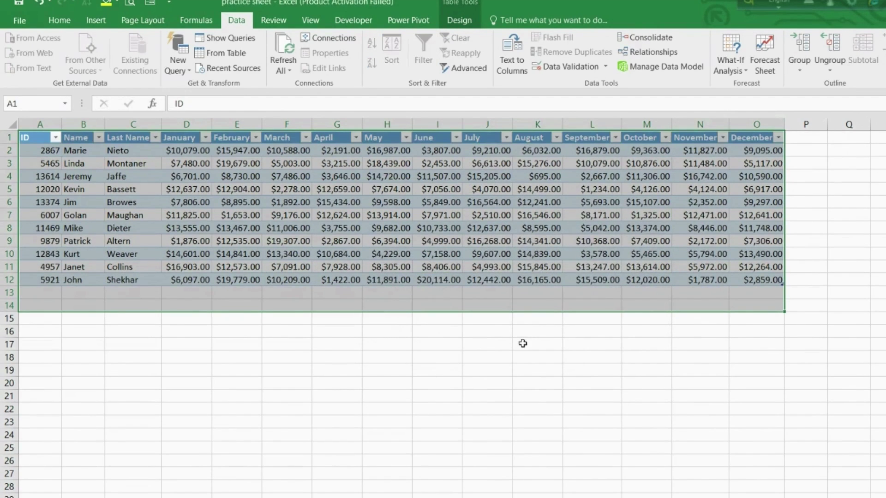